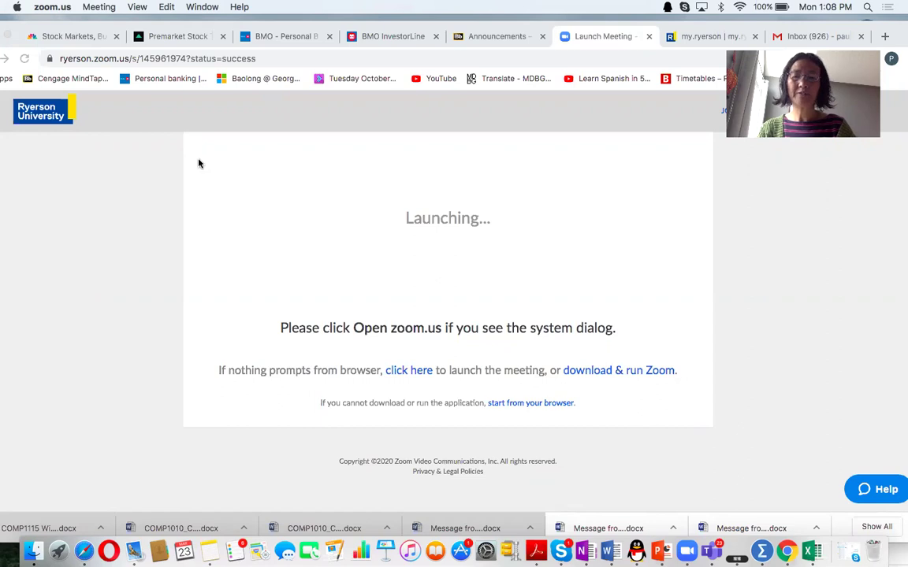
Bring the GasolineSales workbook to the front, centre it, and select the Week values in column A.
left_click(812, 550)
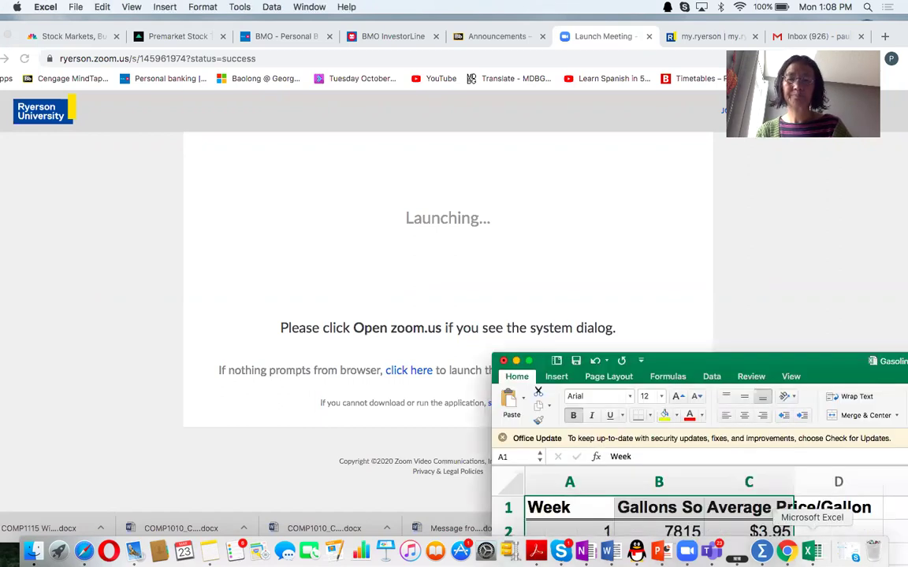
left_click_drag(737, 355, 283, 74)
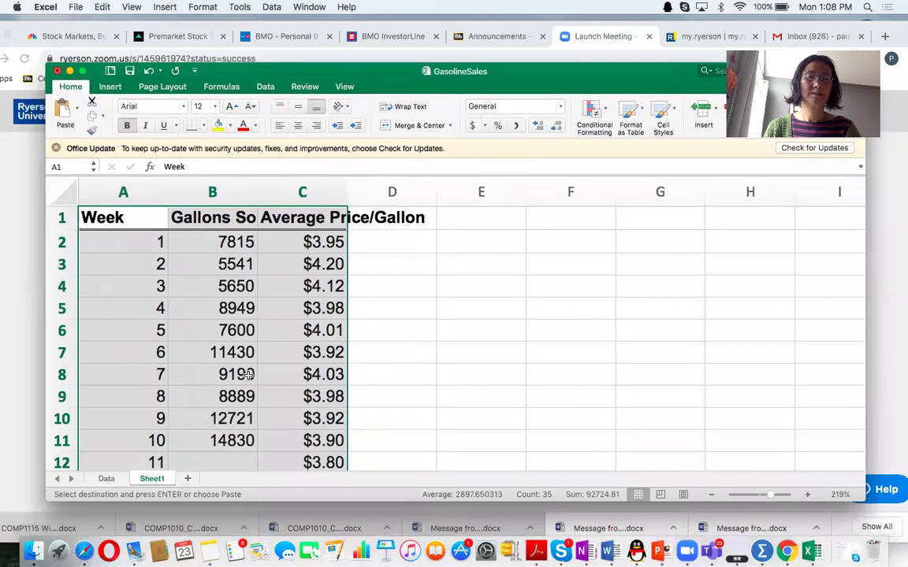
scroll(248, 374, "down", 1)
scroll(249, 378, "up", 1)
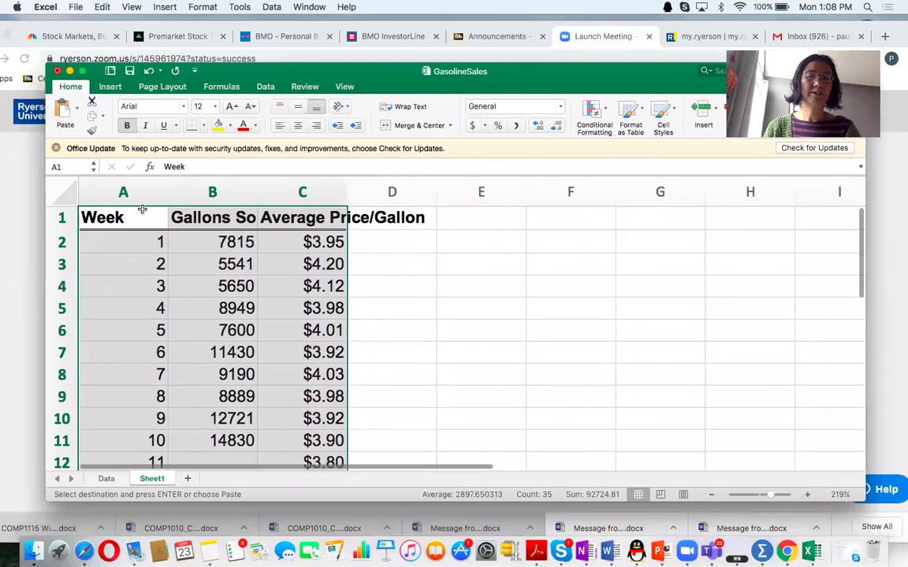
left_click_drag(132, 215, 128, 439)
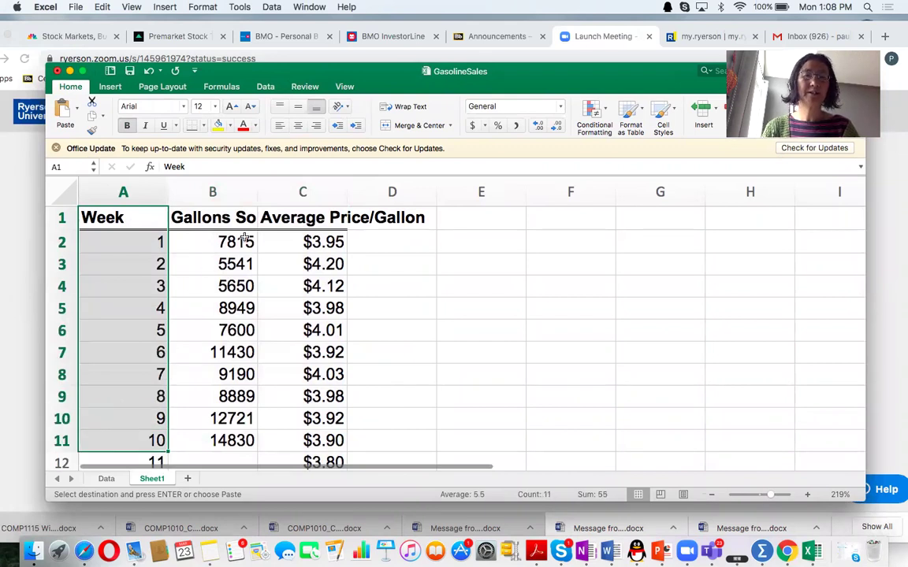
Widen columns B and C so 'Gallons Sold' and 'Average Price/Gallon' show in full.
left_click_drag(258, 197, 265, 440)
left_click_drag(394, 197, 416, 427)
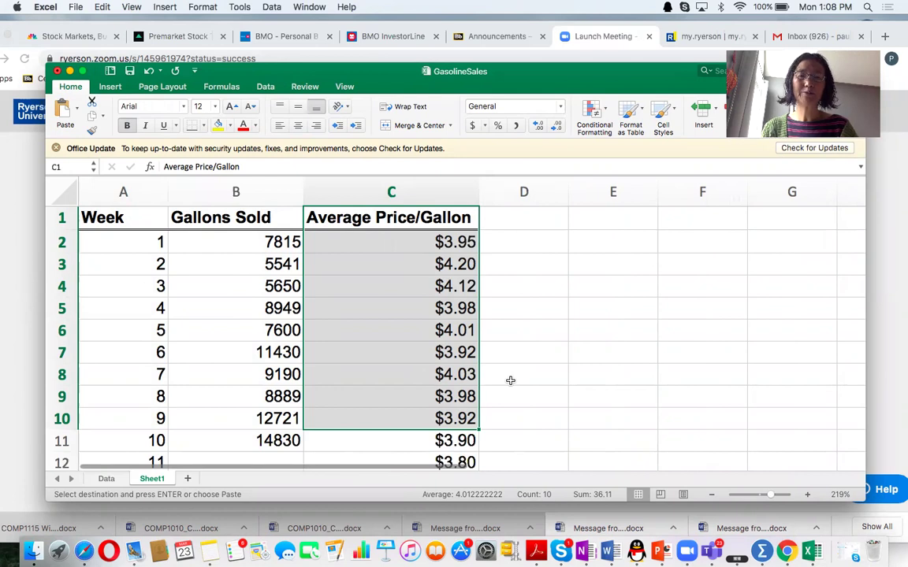
scroll(492, 398, "down", 2)
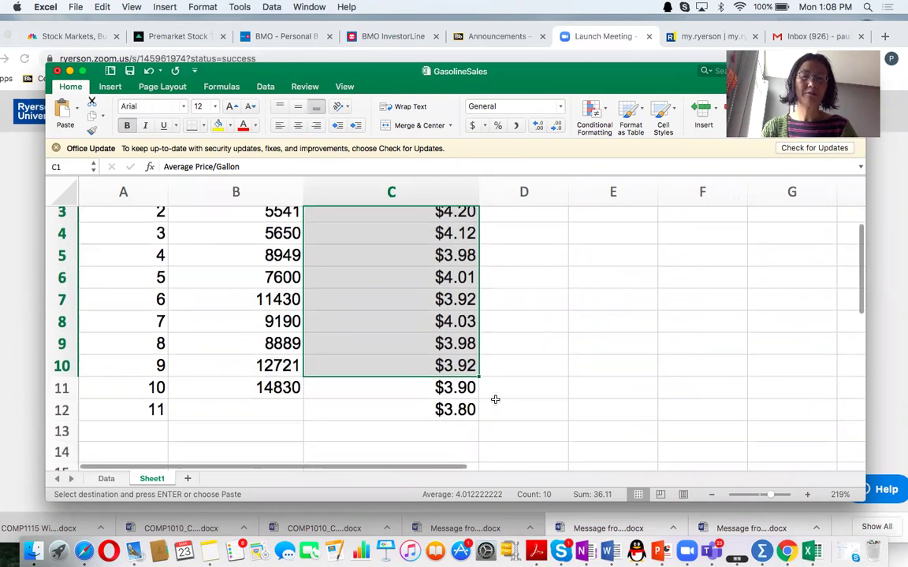
scroll(334, 409, "up", 2)
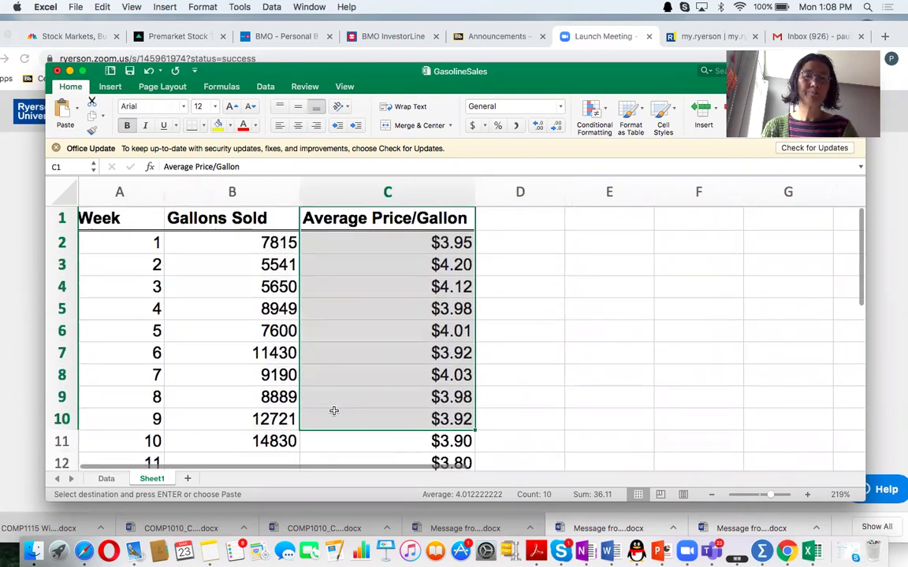
scroll(259, 394, "down", 2)
left_click(142, 404)
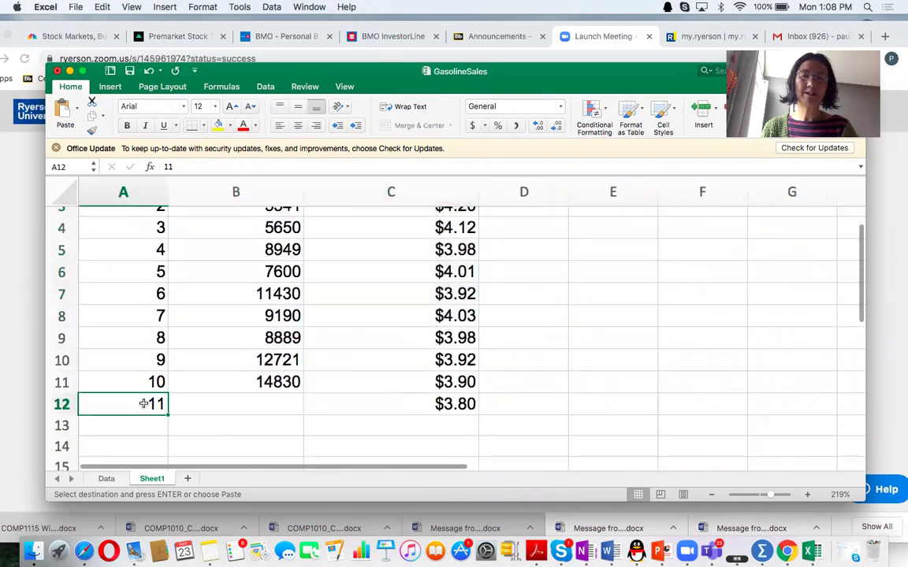
scroll(551, 357, "up", 2)
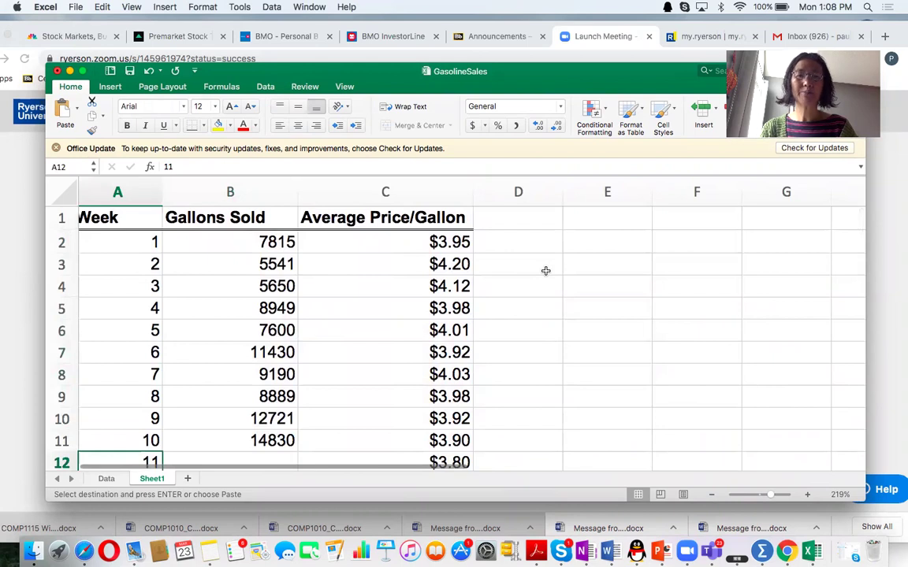
Choose Regression from the Data tab's Data Analysis tools.
left_click(266, 87)
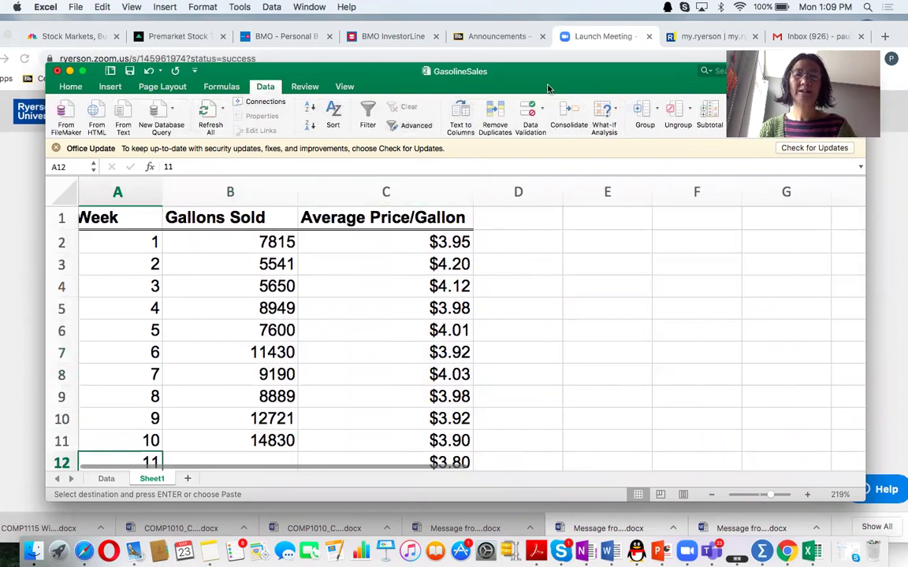
left_click_drag(496, 79, 431, 100)
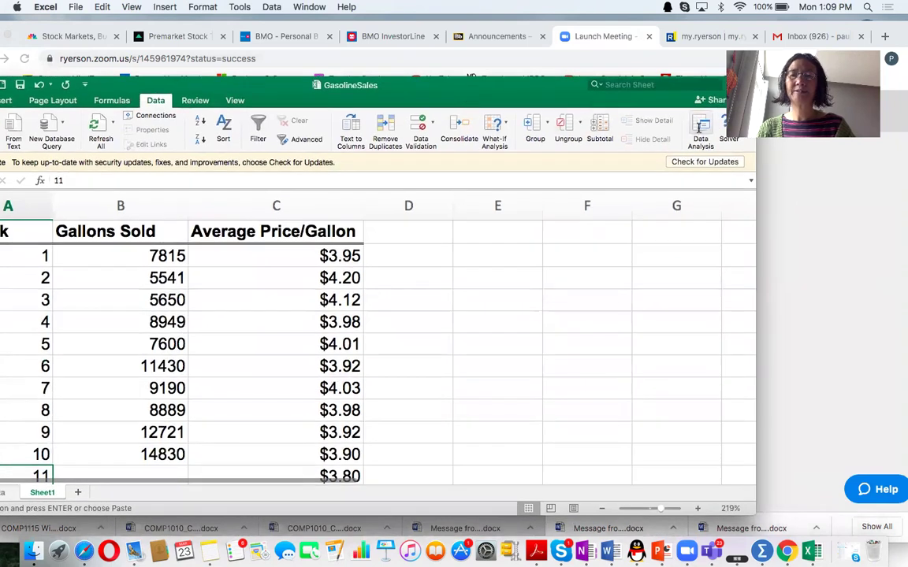
left_click(700, 134)
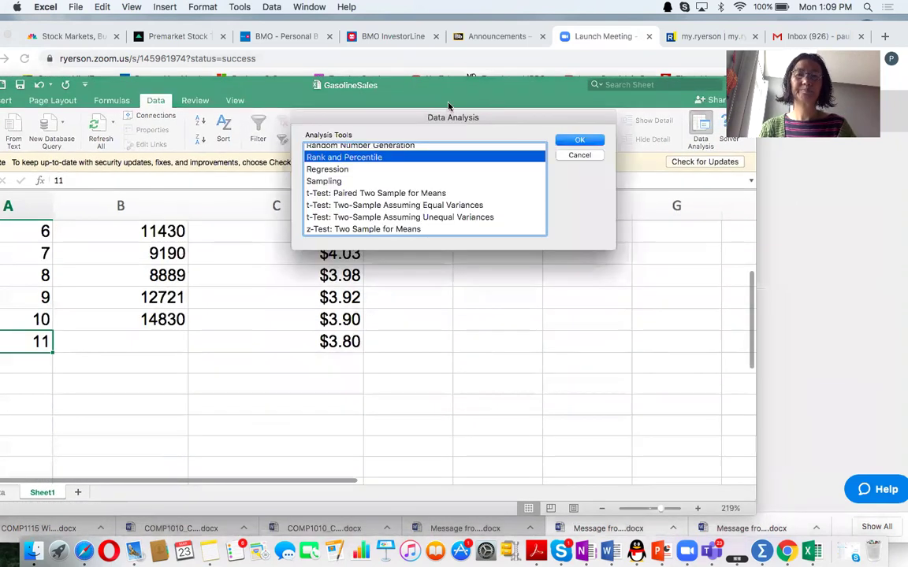
left_click(480, 166)
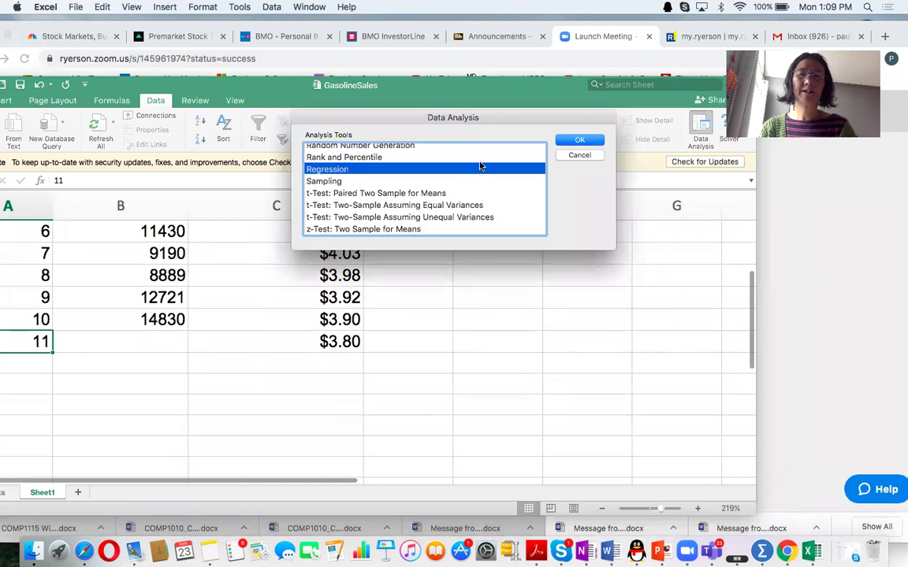
left_click(577, 140)
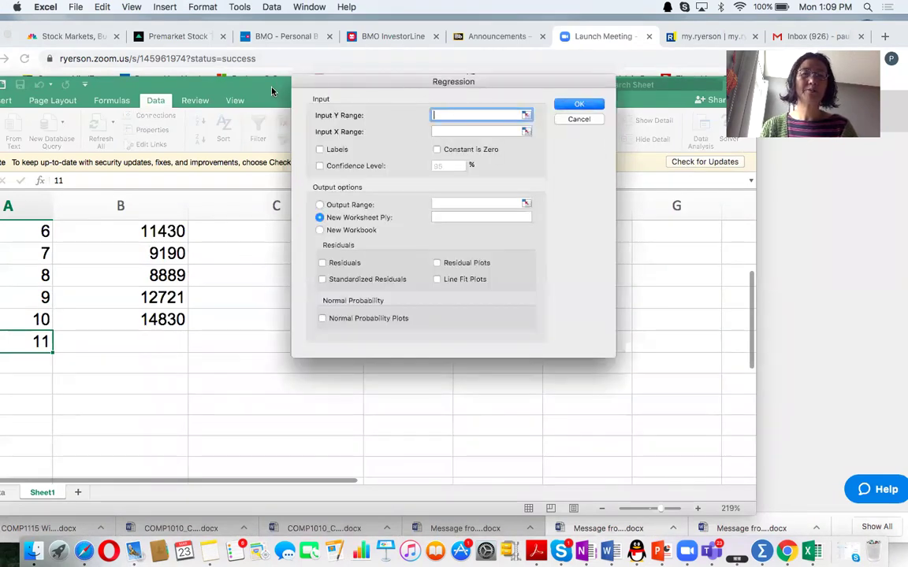
Set the Regression Input Y Range to Gallons Sold, B1:B11.
left_click_drag(272, 91, 340, 118)
scroll(242, 370, "up", 2)
scroll(241, 370, "up", 4)
left_click(190, 261)
left_click_drag(190, 261, 183, 483)
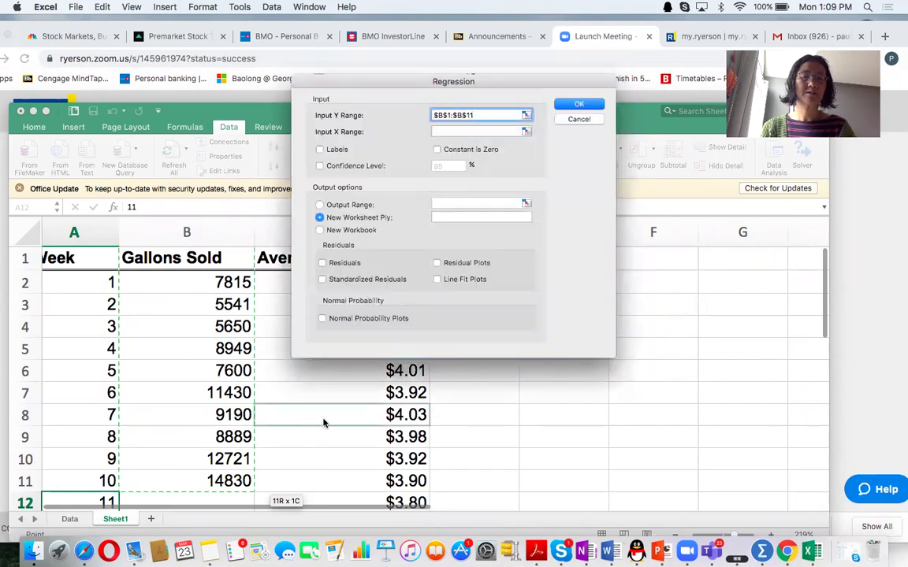
Reposition the Regression dialog, then cancel it without running the regression.
left_click(442, 131)
left_click_drag(351, 90, 507, 125)
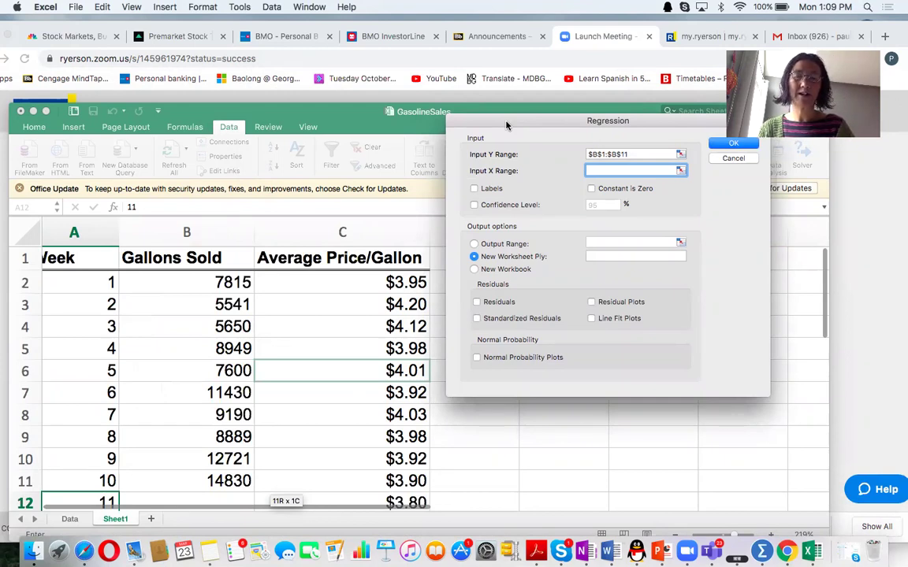
left_click_drag(502, 122, 640, 132)
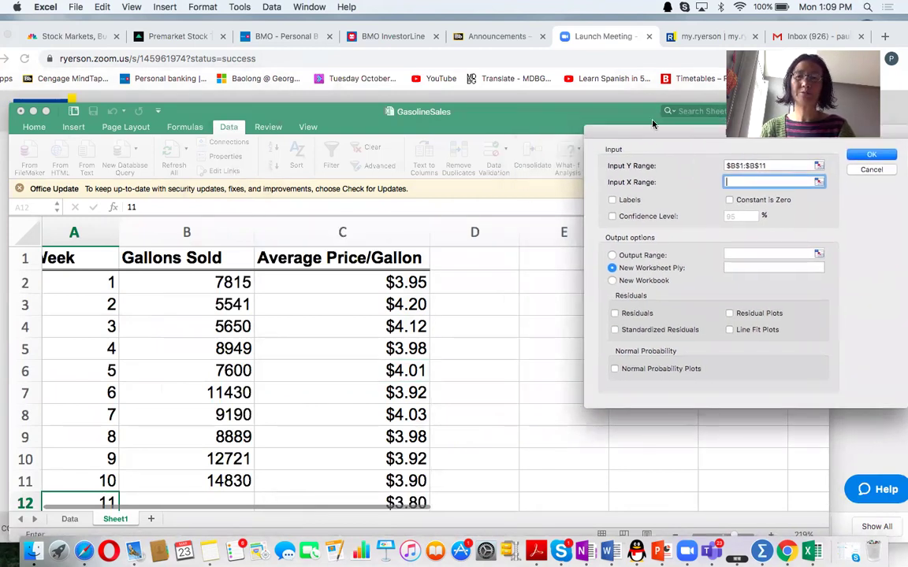
left_click_drag(666, 137, 440, 125)
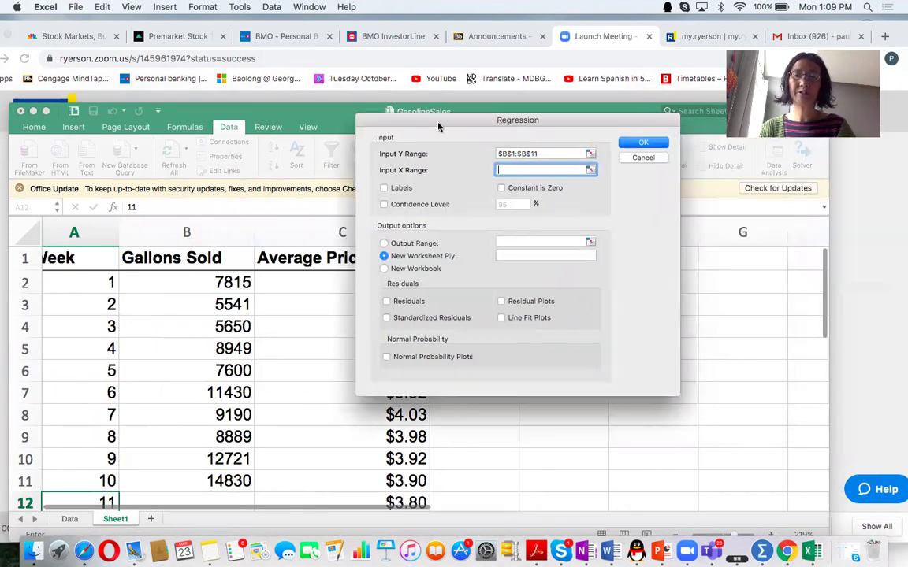
left_click(635, 158)
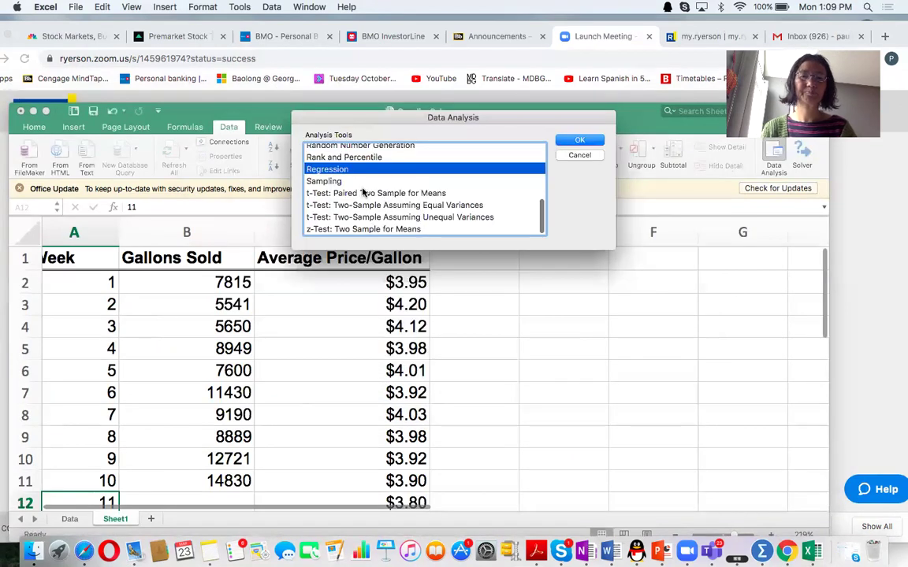
Insert an empty column C before Average Price/Gallon.
left_click(579, 155)
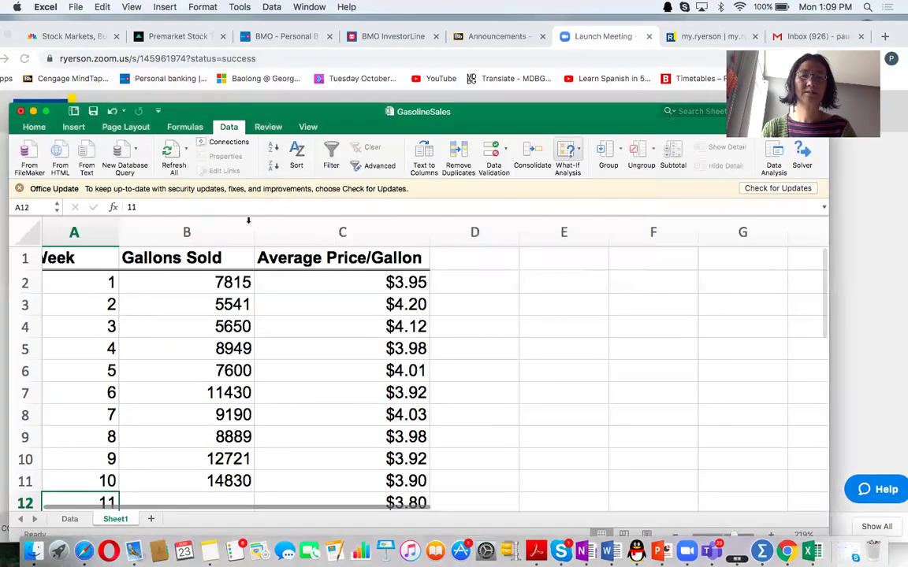
right_click(324, 223)
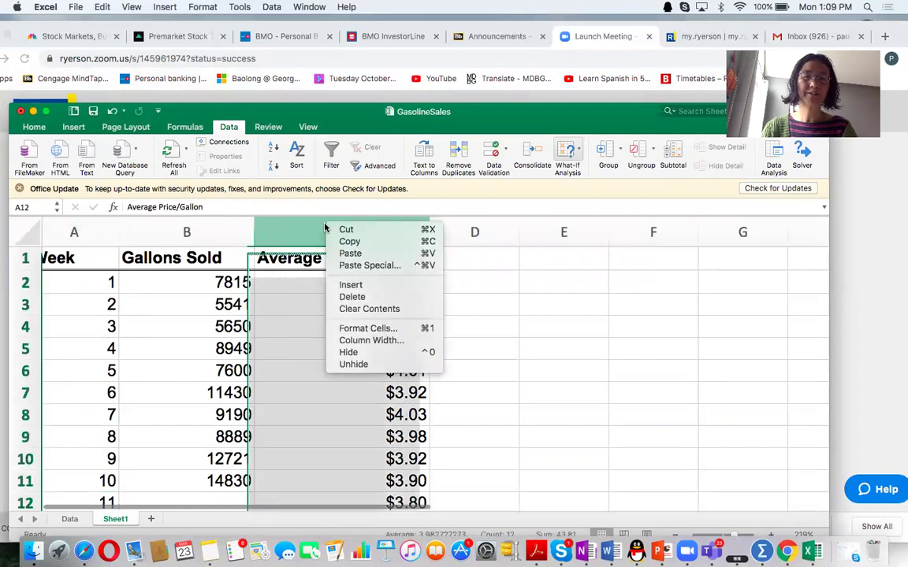
left_click(351, 285)
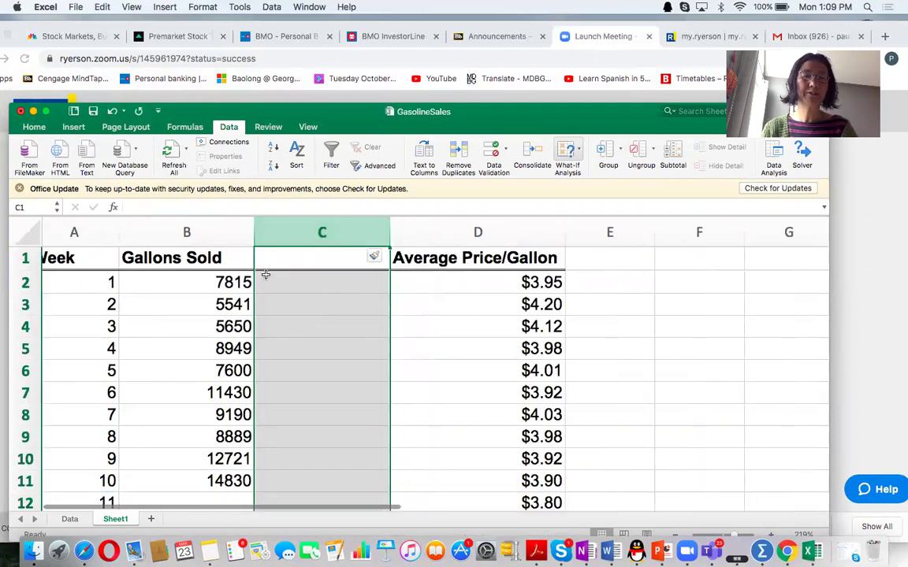
scroll(138, 282, "left", 1)
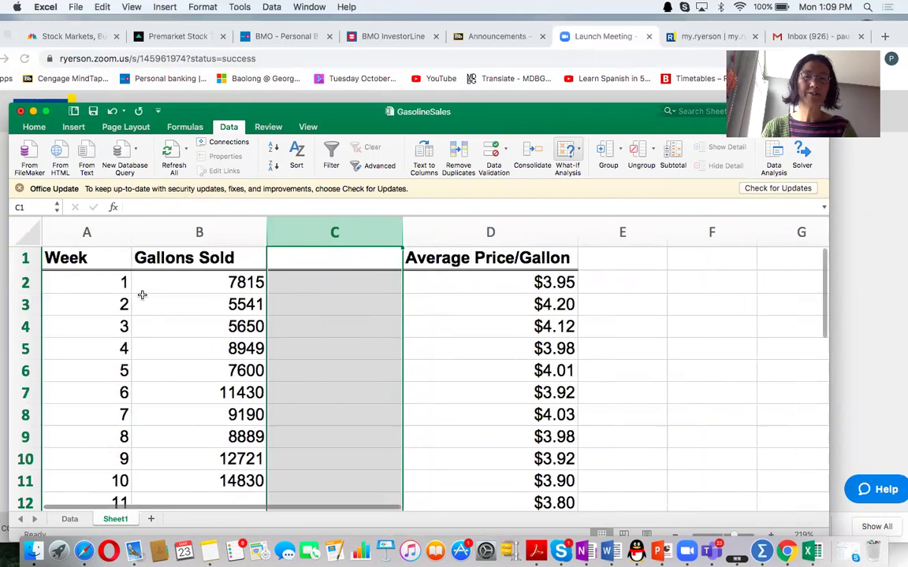
Copy the Week header and weeks 1–10 from A1:A11 into C1.
left_click(86, 233)
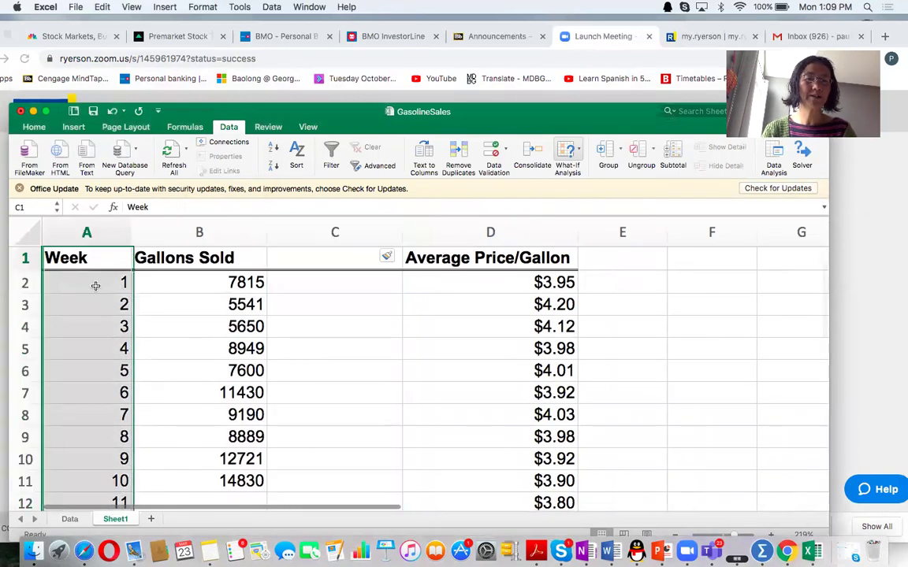
left_click_drag(91, 264, 102, 480)
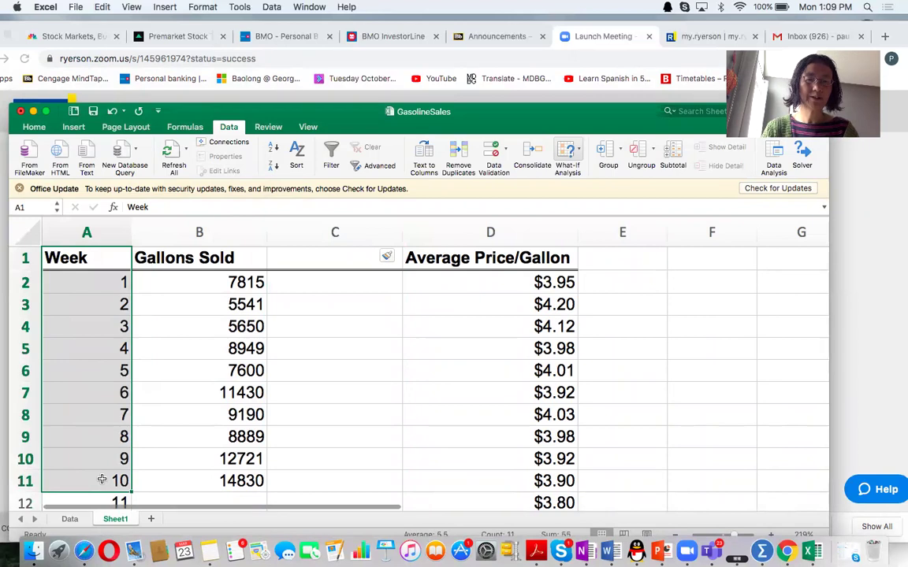
key("super+c")
left_click(315, 260)
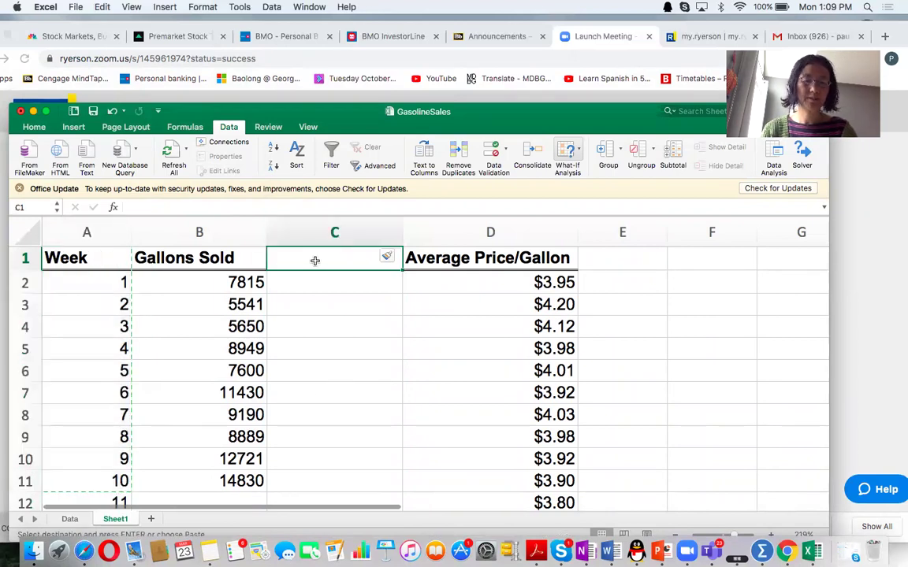
key("super+v")
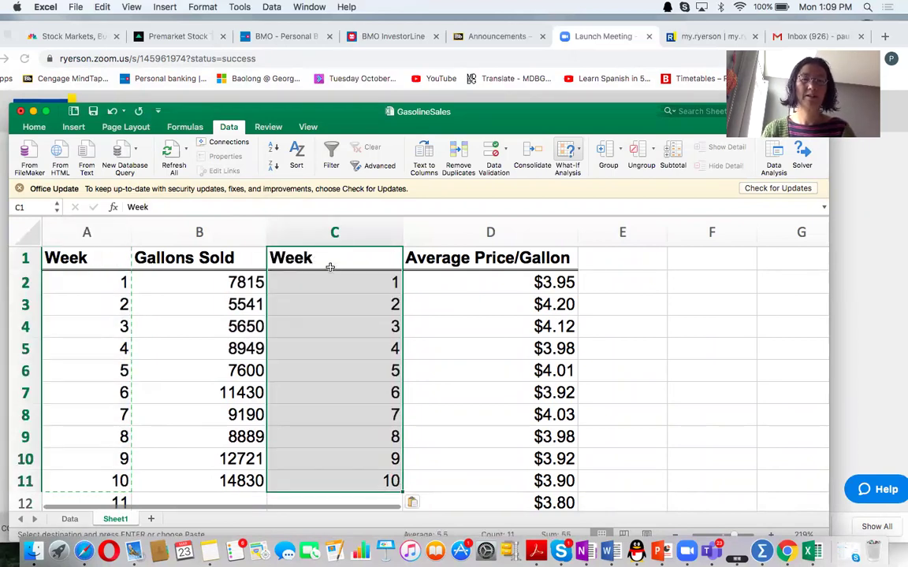
left_click_drag(304, 231, 506, 273)
Start a Regression and set the Y range to Gallons Sold, B1:B11.
left_click(656, 281)
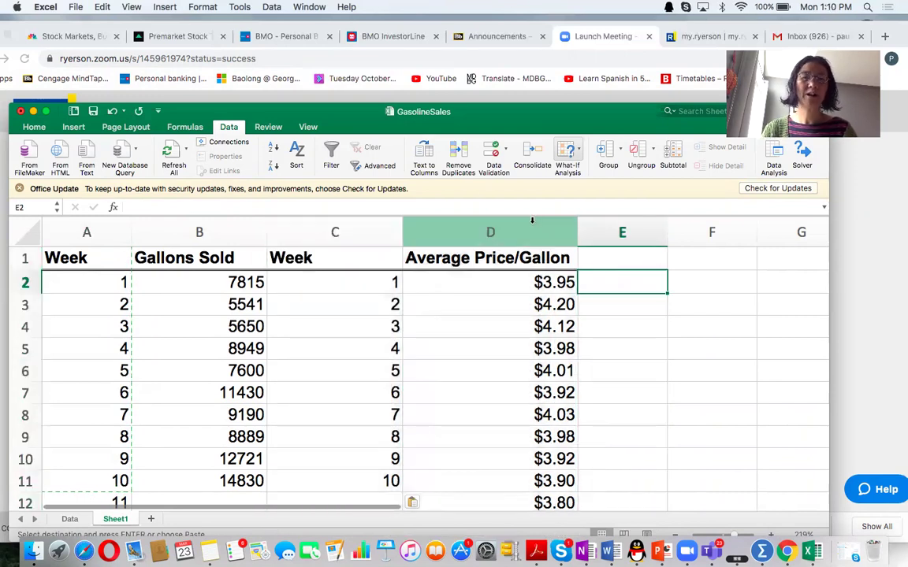
left_click(776, 158)
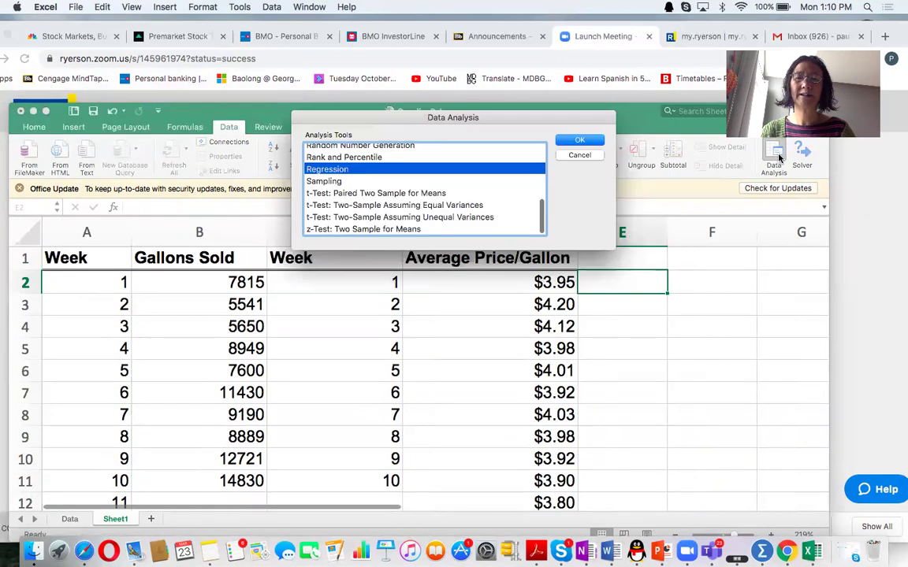
left_click(577, 141)
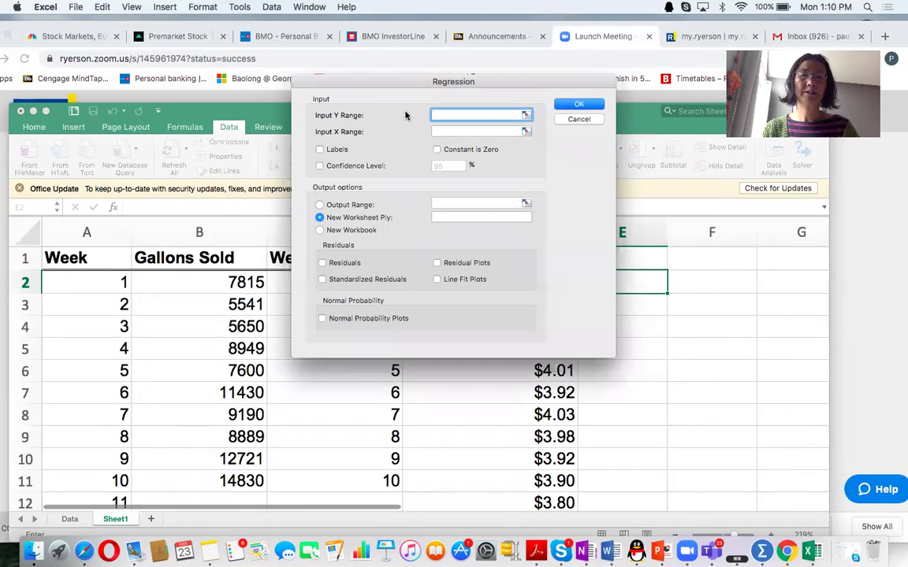
left_click_drag(367, 89, 485, 109)
left_click_drag(193, 260, 189, 482)
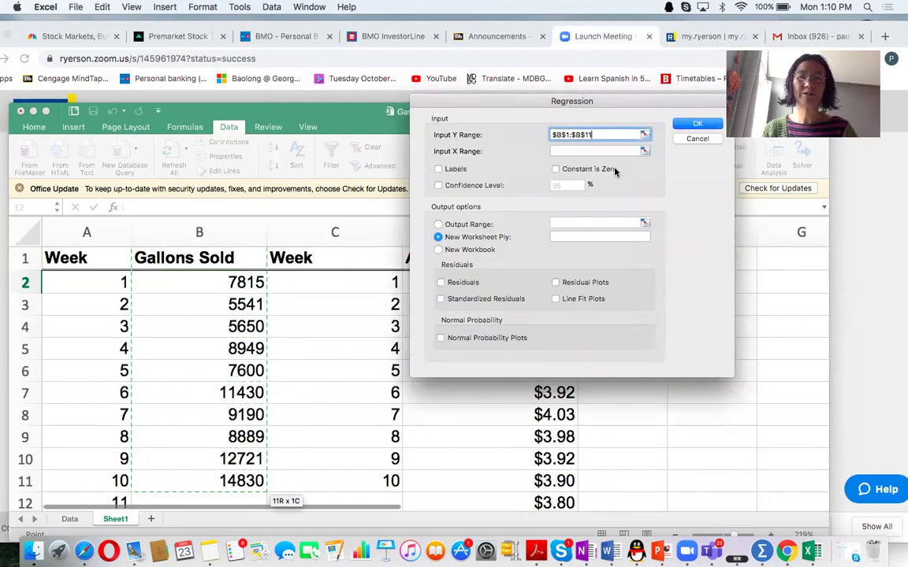
Set the X range to Week and Average Price/Gallon (C1:D11) and enable Labels after a non-numeric alert.
left_click(581, 151)
left_click_drag(477, 109, 703, 238)
left_click_drag(286, 263, 508, 483)
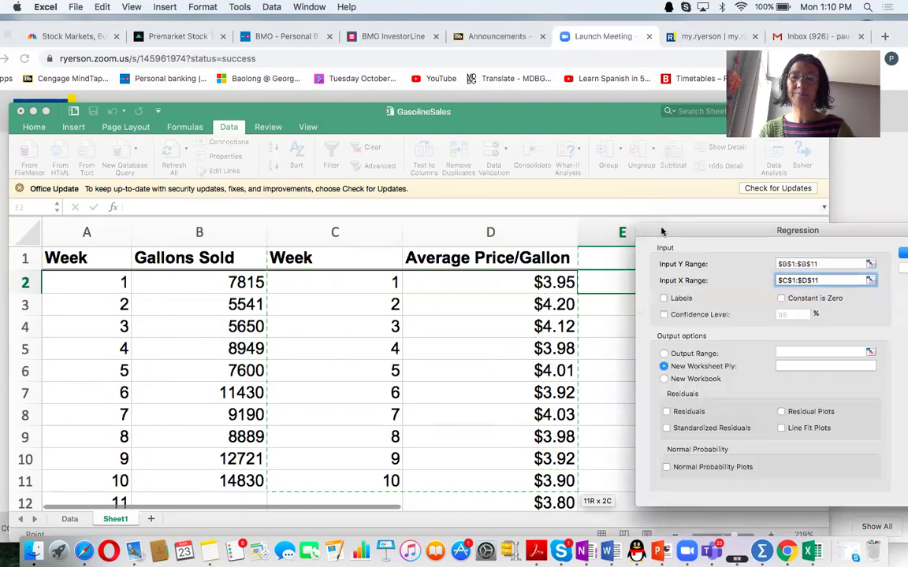
left_click_drag(710, 229, 384, 118)
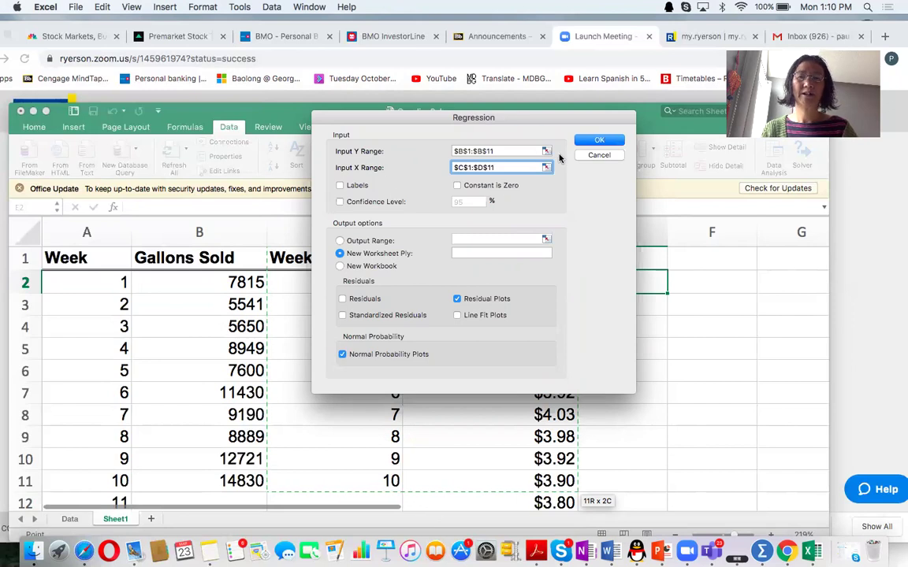
left_click(596, 141)
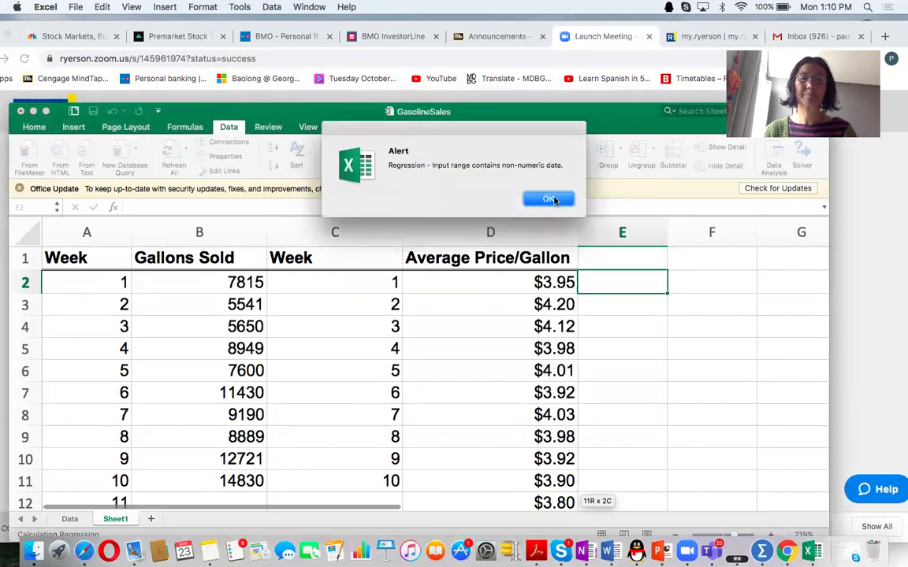
left_click(547, 200)
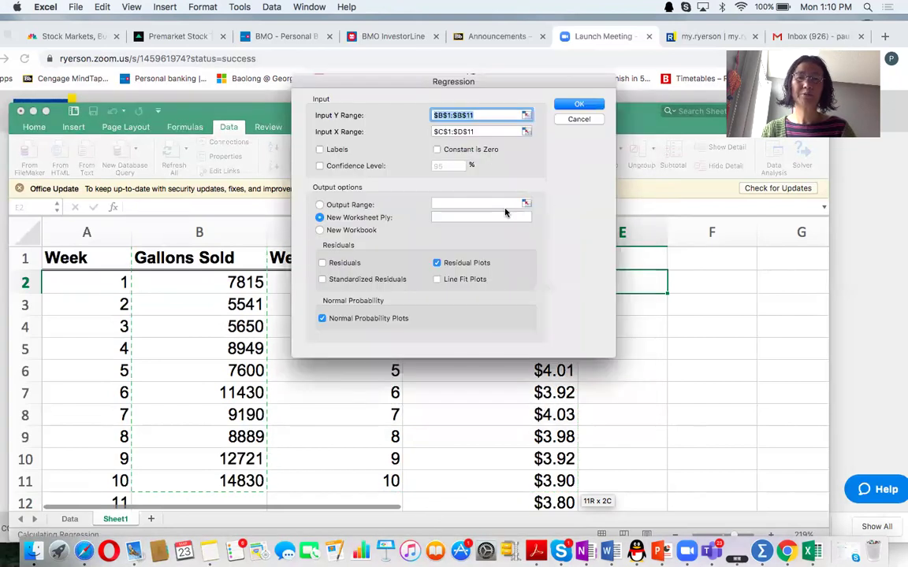
left_click(320, 150)
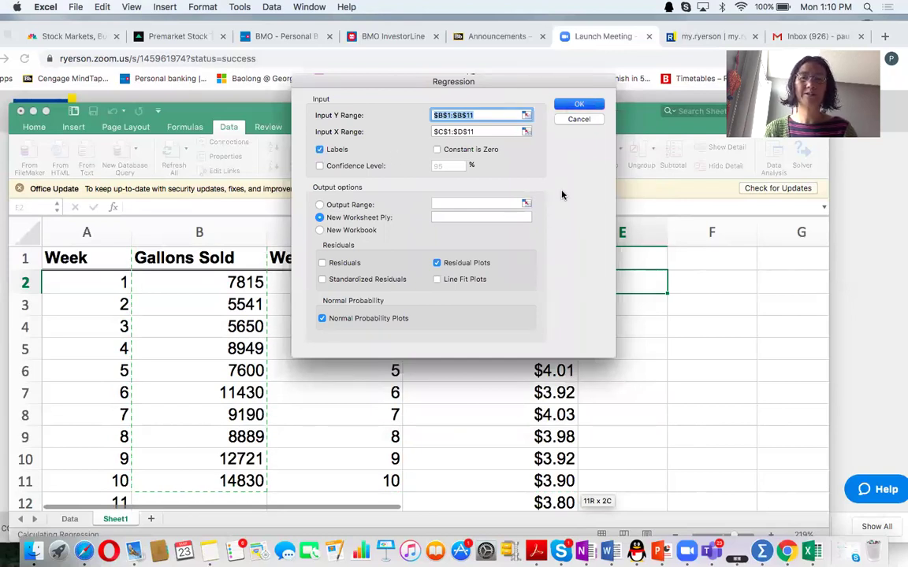
Run the regression to a new sheet and set all of Sheet2 to font size 18.
left_click(576, 106)
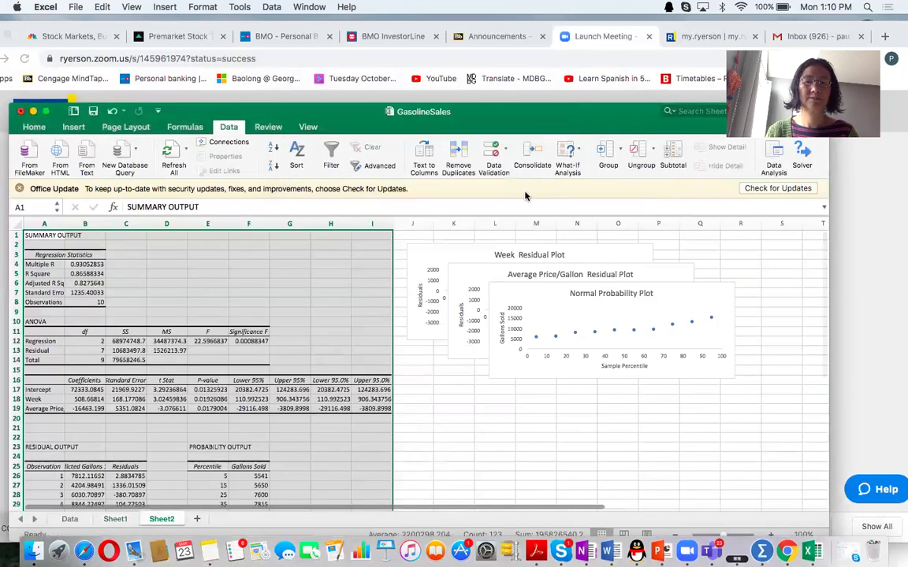
left_click_drag(354, 122, 381, 71)
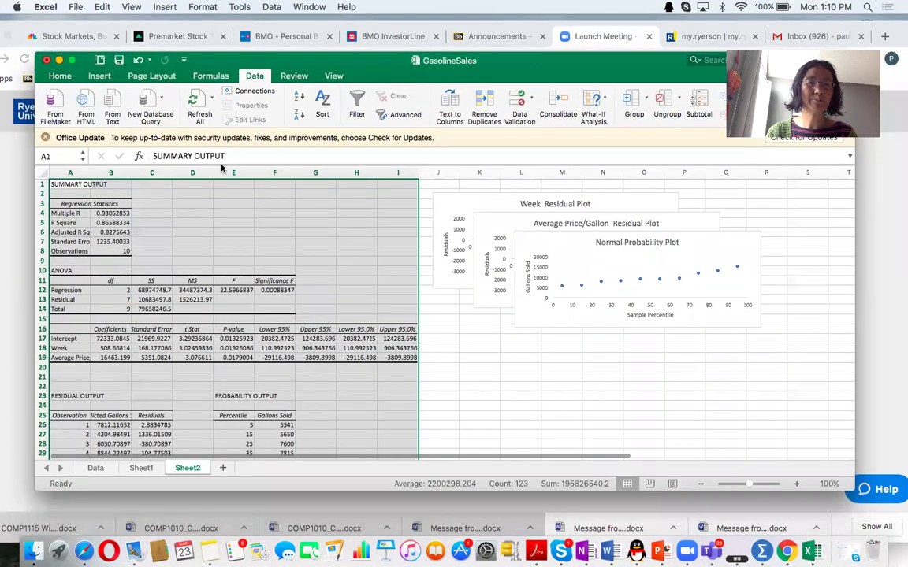
left_click(45, 173)
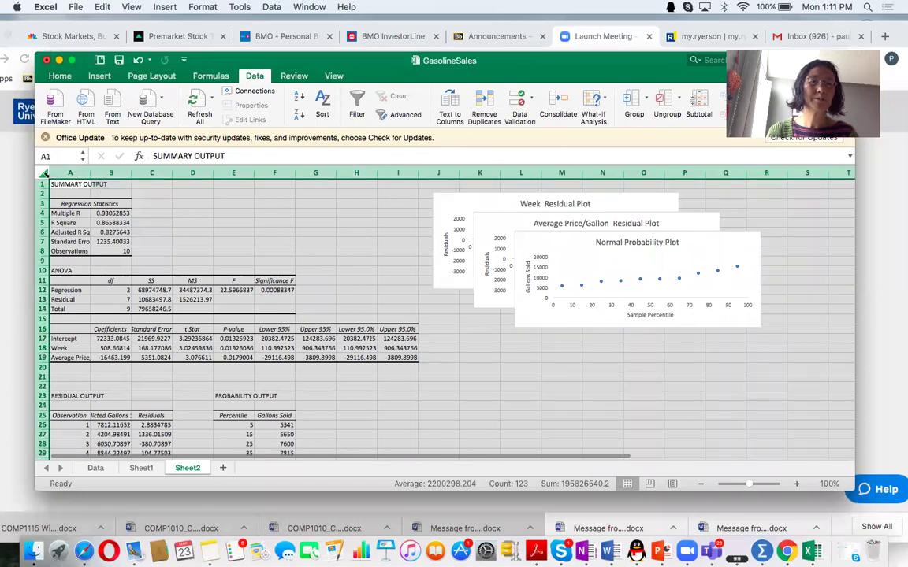
left_click(61, 77)
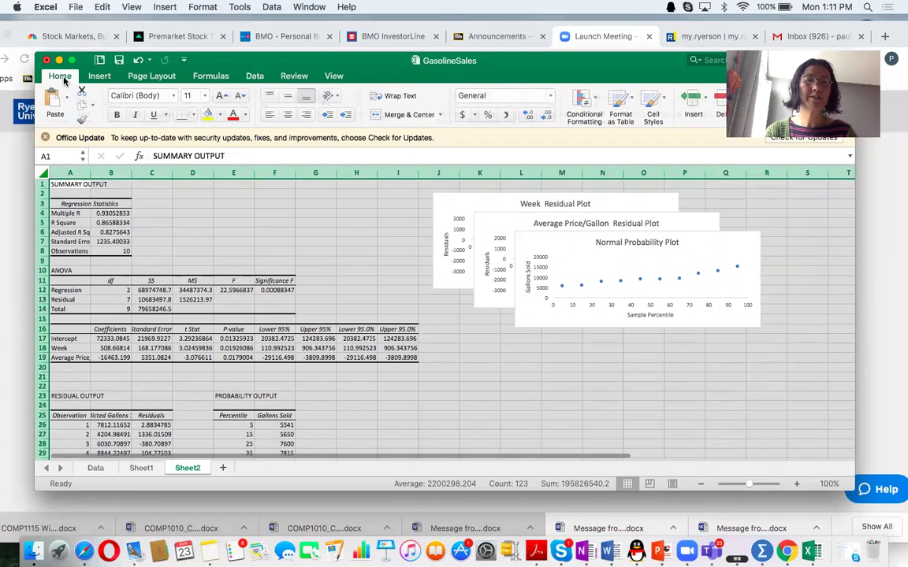
left_click(203, 96)
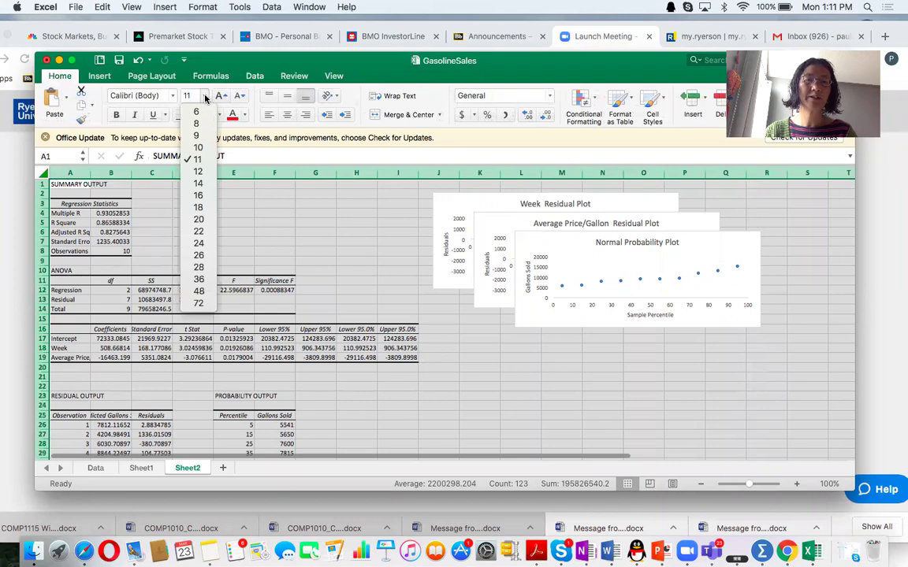
left_click(198, 208)
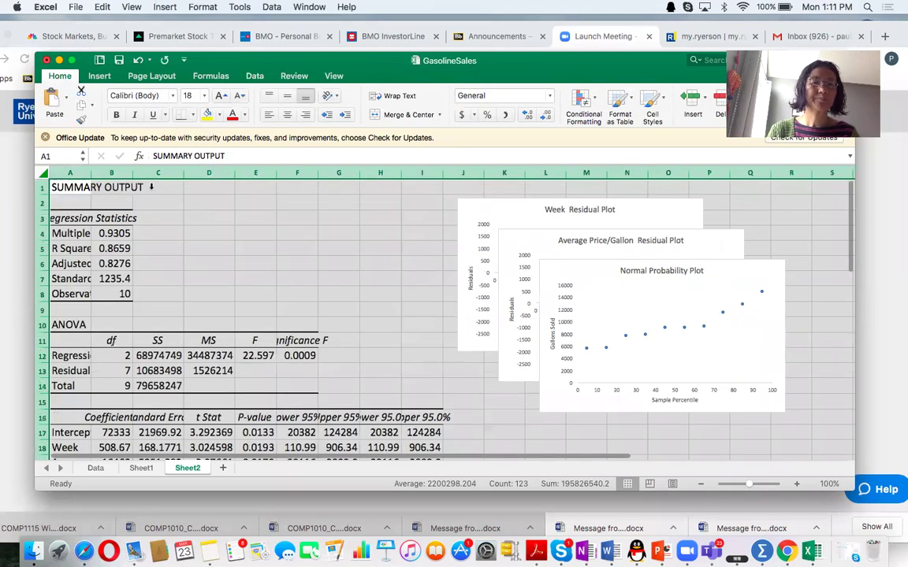
Widen every column on Sheet2 to about 158 pixels.
left_click_drag(93, 175, 124, 175)
left_click_drag(222, 171, 249, 172)
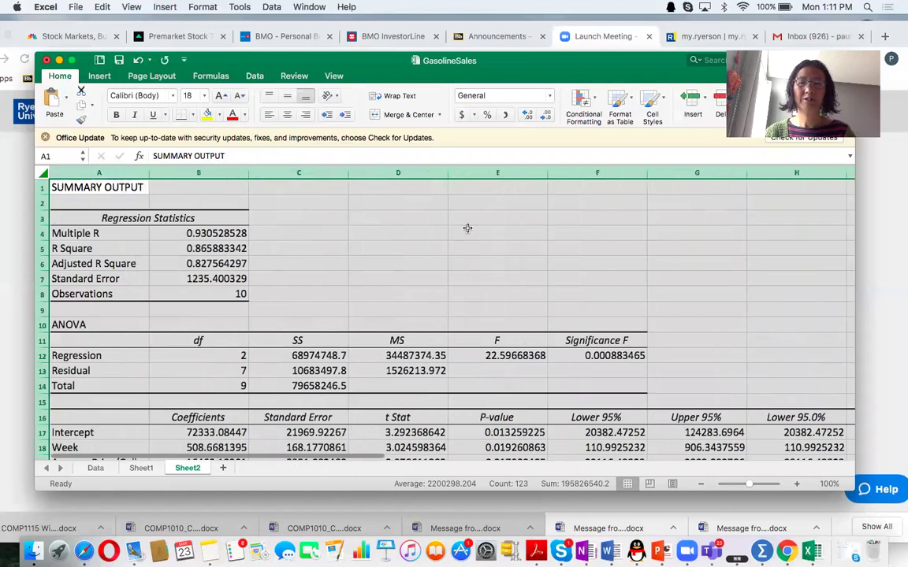
left_click_drag(551, 60, 357, 58)
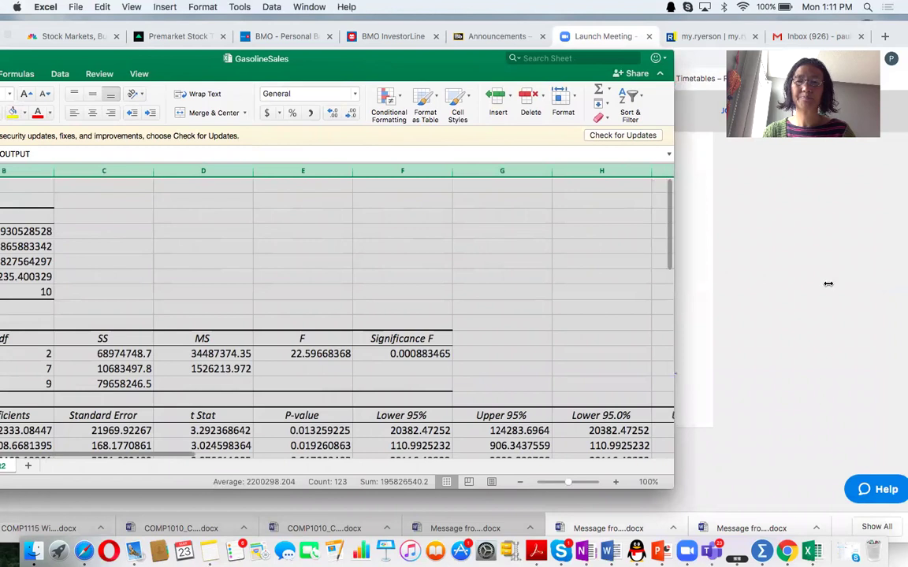
Move the Normal Probability Plot below the other charts and shift the price residual plot down.
left_click_drag(828, 283, 872, 284)
scroll(750, 305, "right", 10)
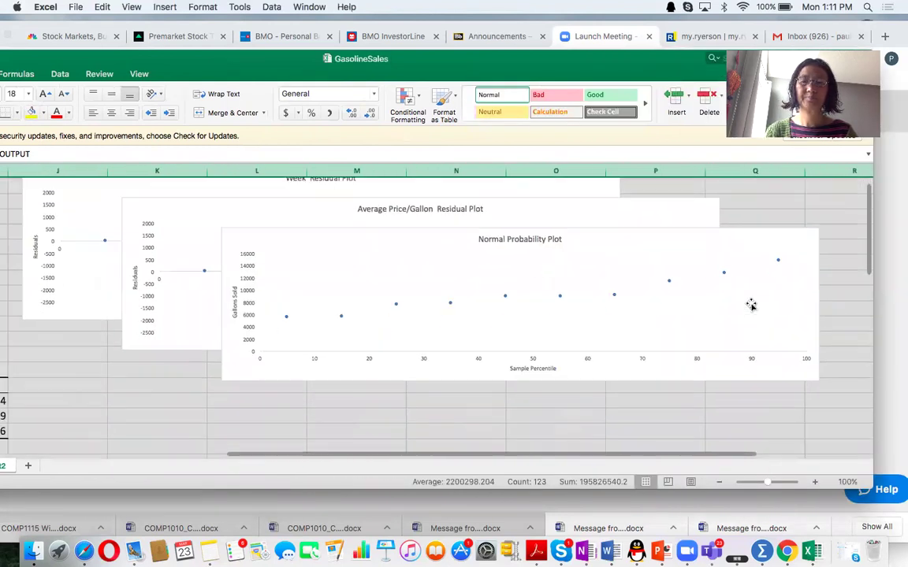
scroll(749, 304, "down", 1)
scroll(749, 305, "up", 1)
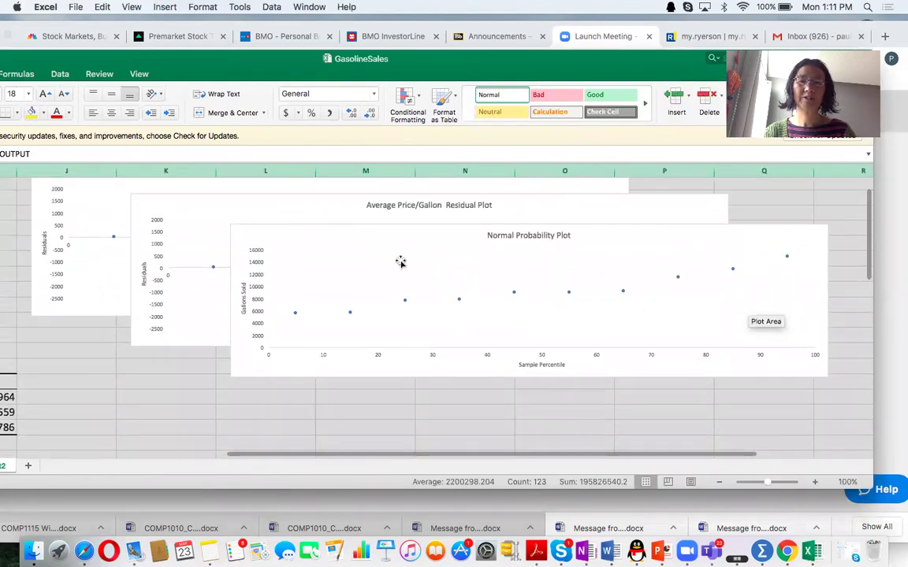
left_click_drag(338, 243, 284, 275)
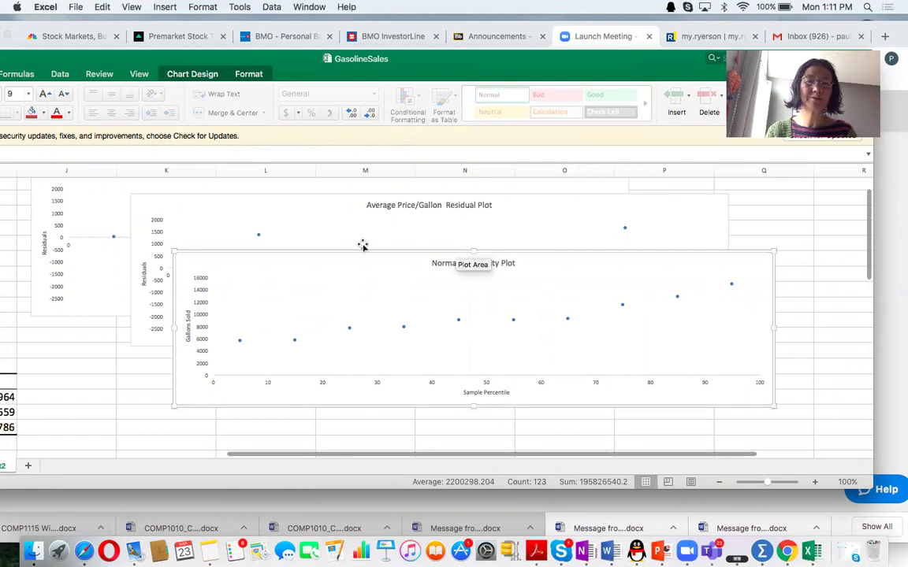
left_click(199, 215)
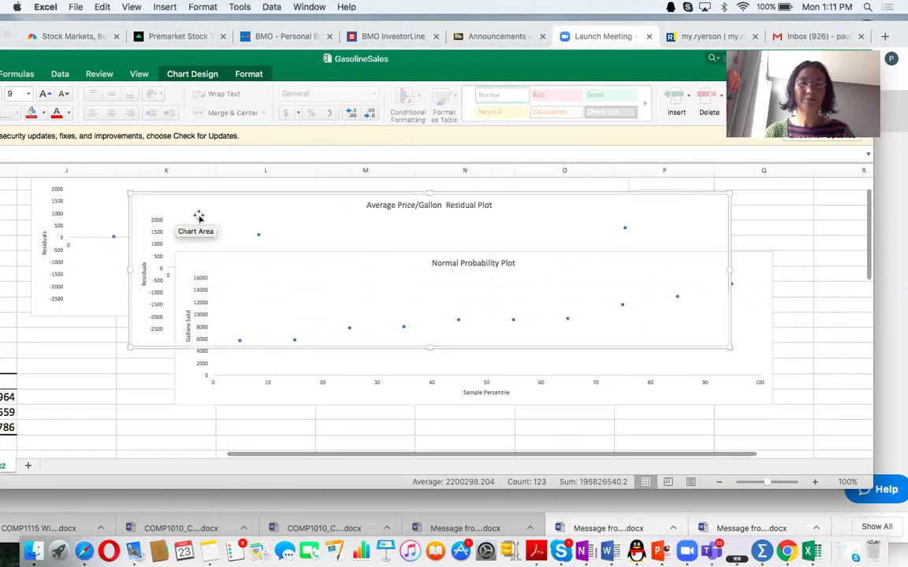
mouse_move(199, 215)
left_mouse_down()
mouse_move(188, 292)
mouse_move(178, 149)
mouse_move(203, 175)
mouse_move(189, 205)
left_mouse_up()
left_click_drag(204, 278, 201, 410)
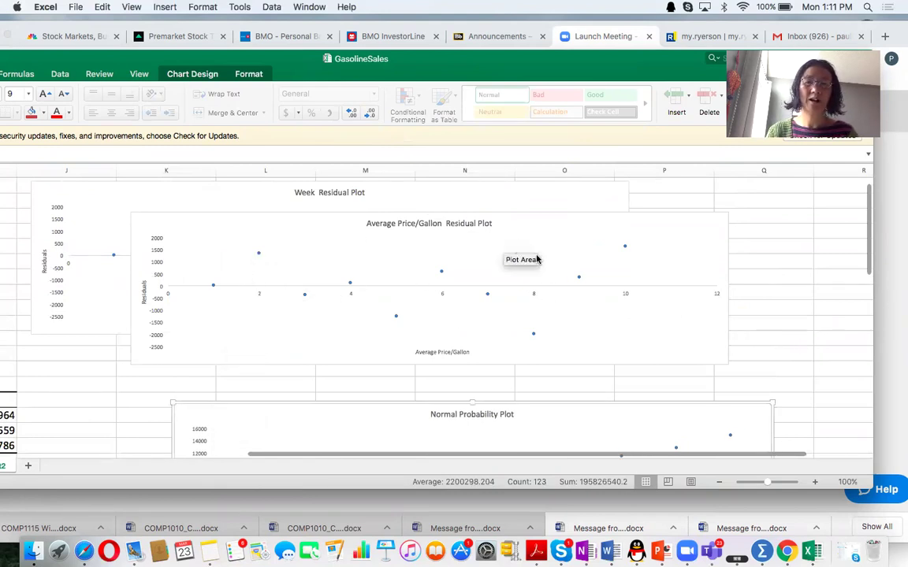
Move the Average Price/Gallon residual plot right and down, and the Week residual plot right.
left_click(208, 231)
left_click_drag(208, 233, 485, 298)
left_click(145, 203)
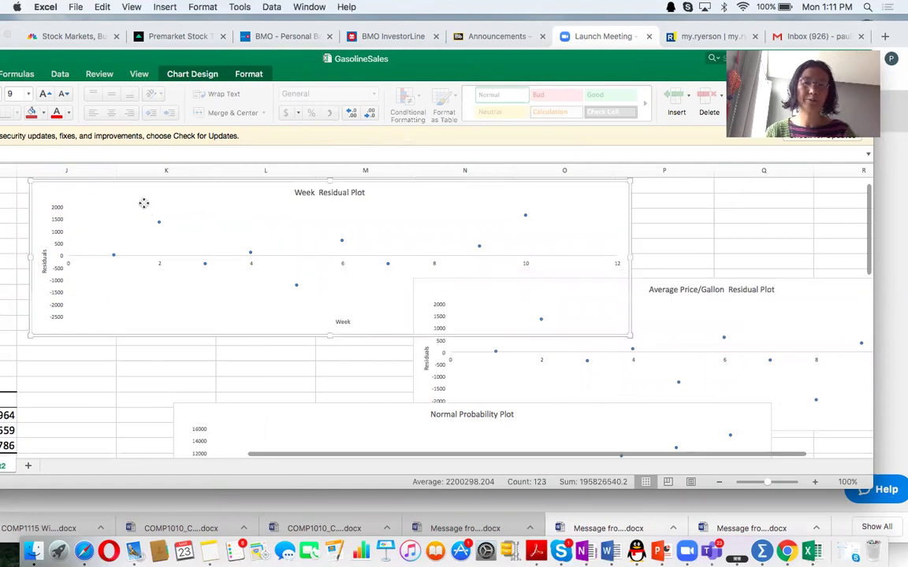
left_click_drag(144, 203, 359, 215)
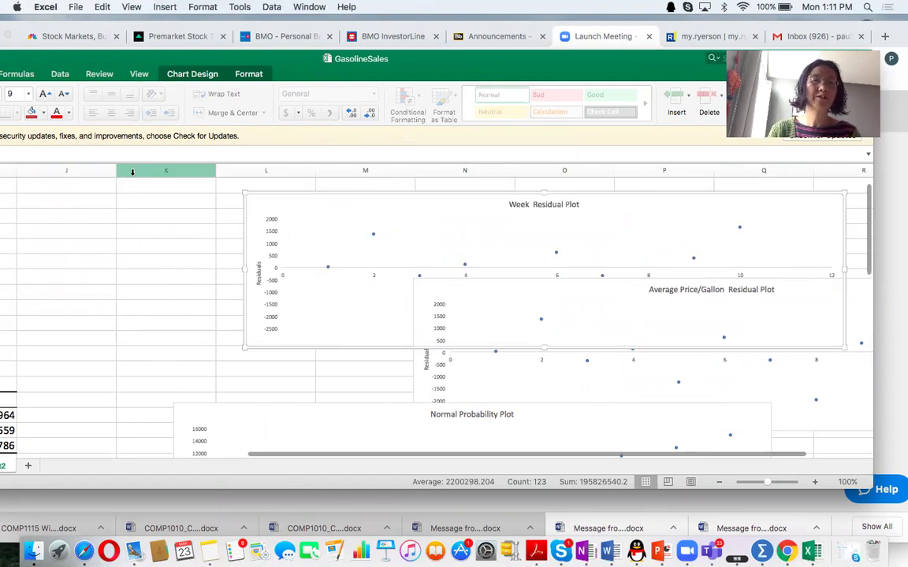
left_click_drag(135, 64, 345, 57)
Fill B16:B19 — Coefficients heading, intercept, Week and Price coefficients — with yellow.
scroll(229, 311, "left", 10)
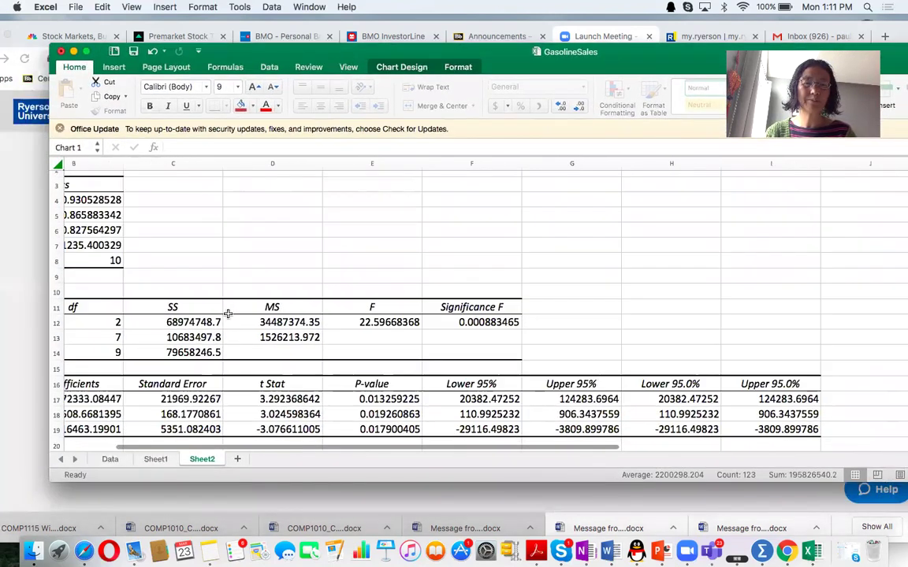
scroll(228, 313, "left", 5)
scroll(227, 314, "down", 3)
scroll(227, 313, "down", 2)
left_click_drag(213, 301, 212, 348)
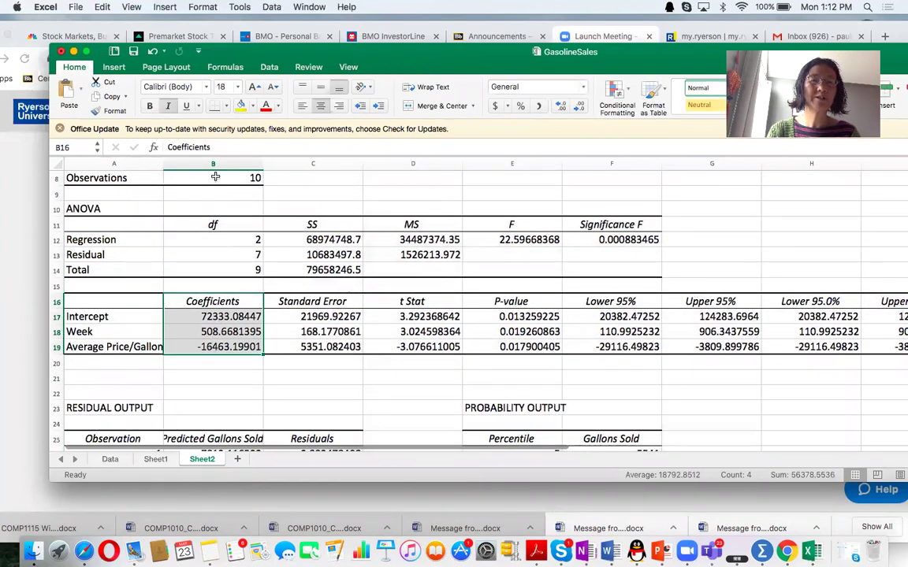
left_click(241, 111)
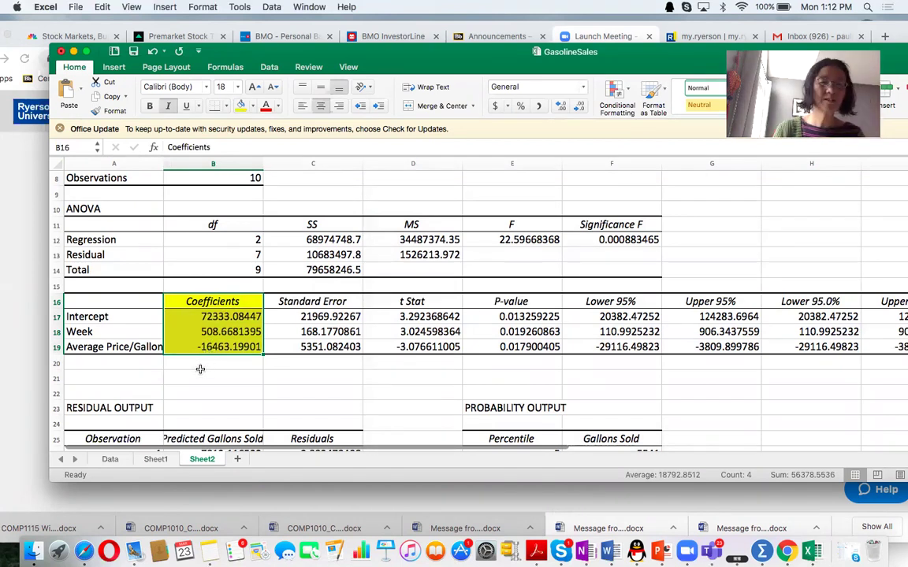
left_click(132, 366)
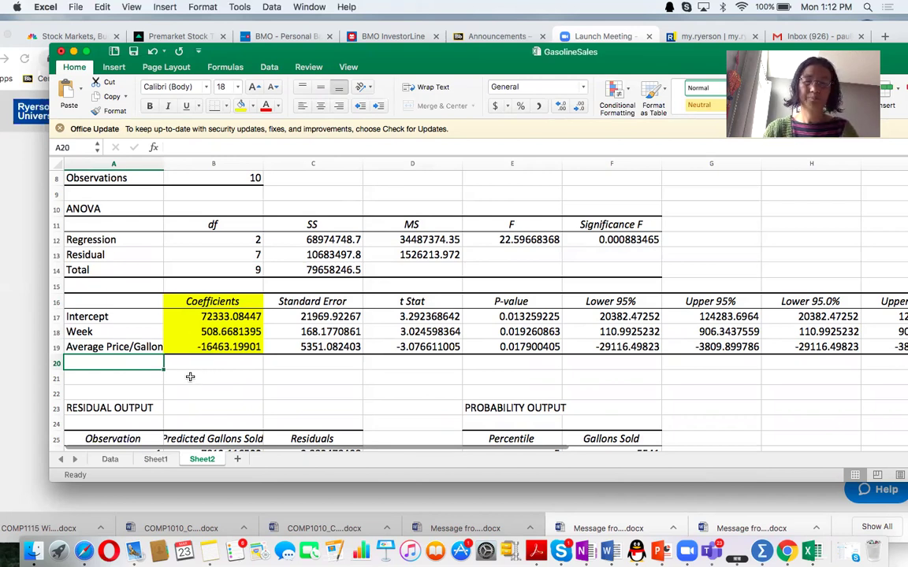
Clear a stray equals sign from B20 and check the full intercept value in B17.
left_click(200, 361)
type("=")
key("BackSpace")
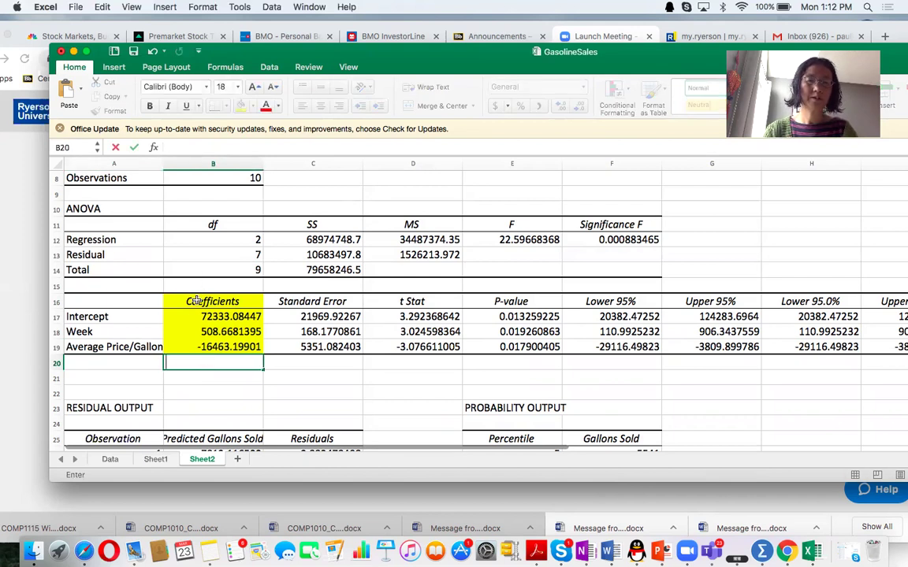
left_click(193, 315)
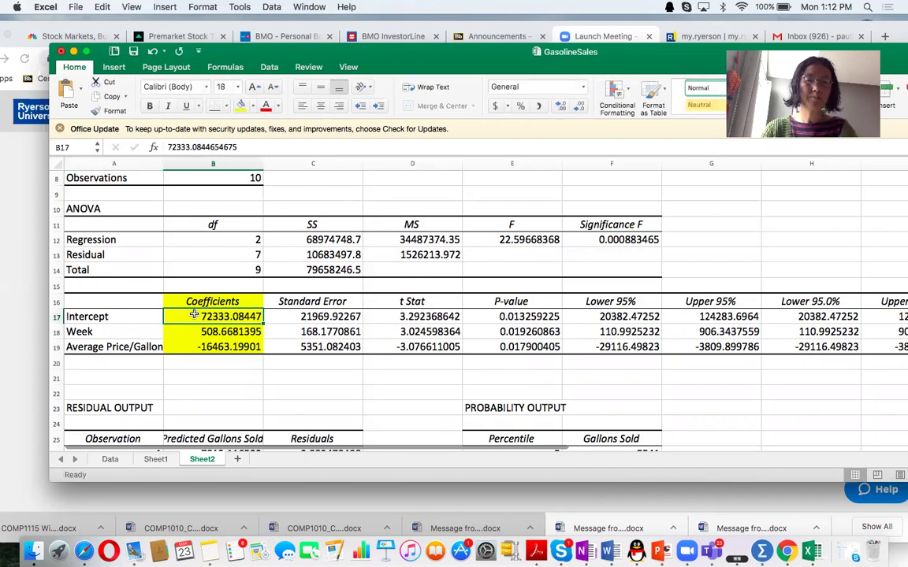
Enter the week-12 forecast =B17+B18*12-B19 in B20, giving 94900.30115.
left_click(189, 364)
type("=")
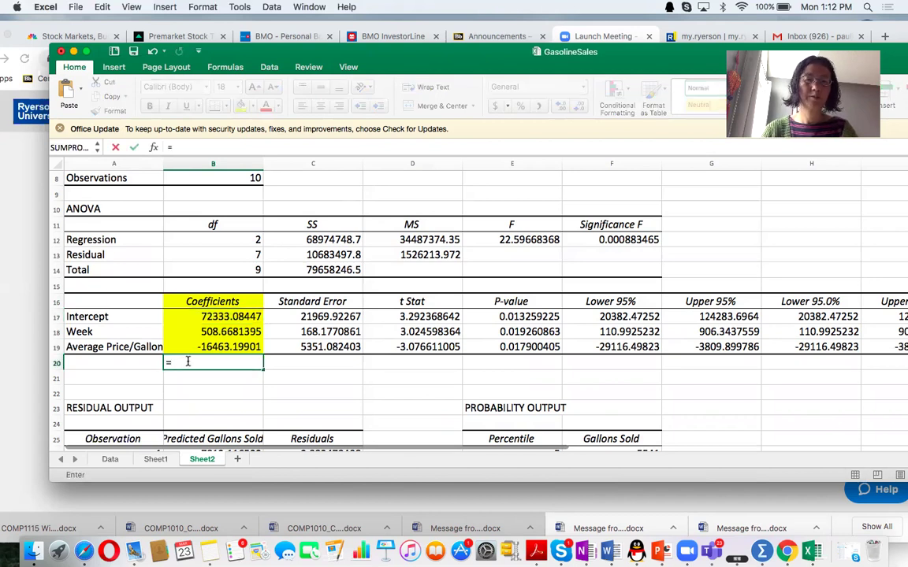
left_click(193, 317)
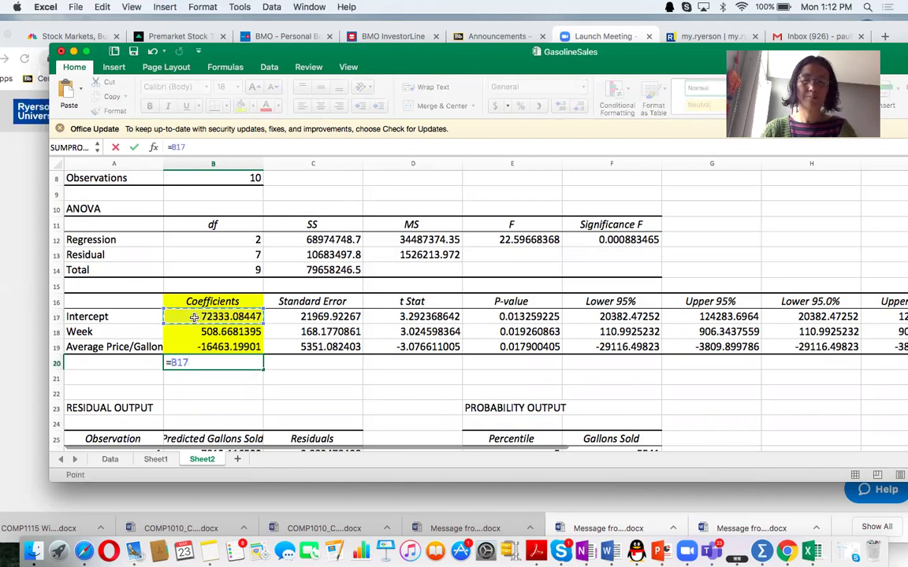
type("+")
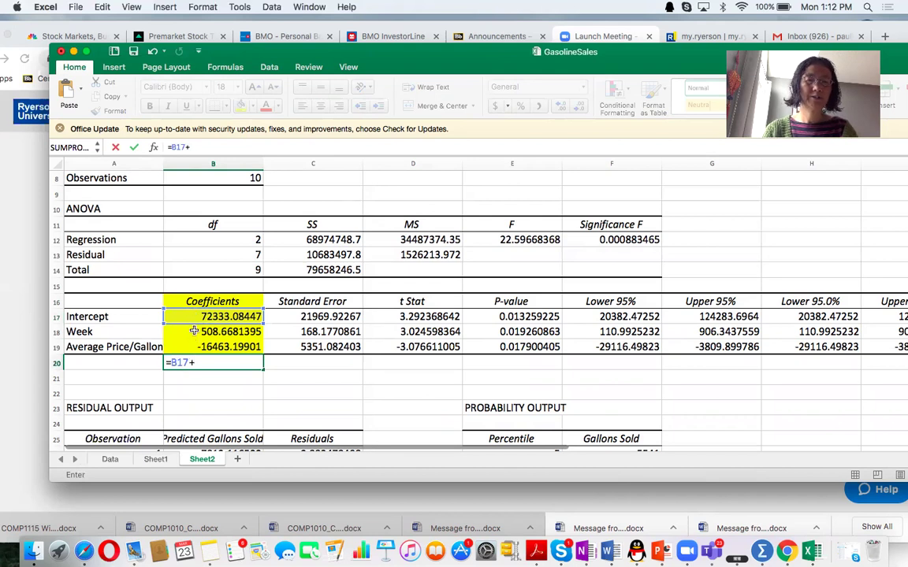
left_click(194, 331)
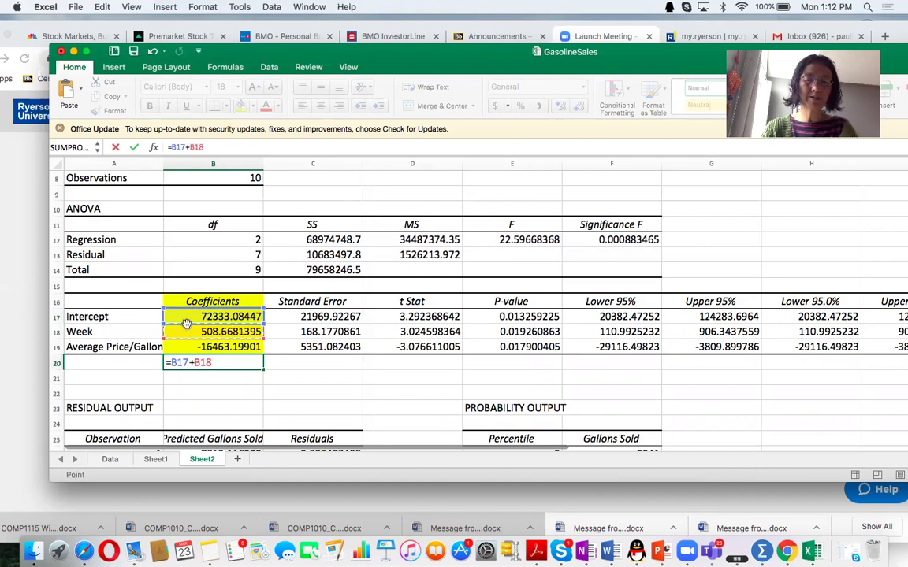
type("(")
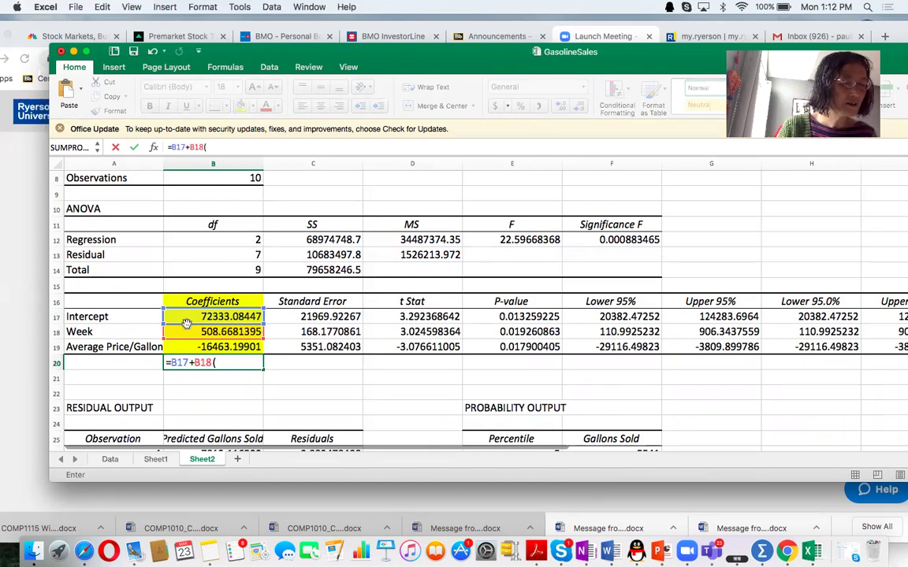
type("12-")
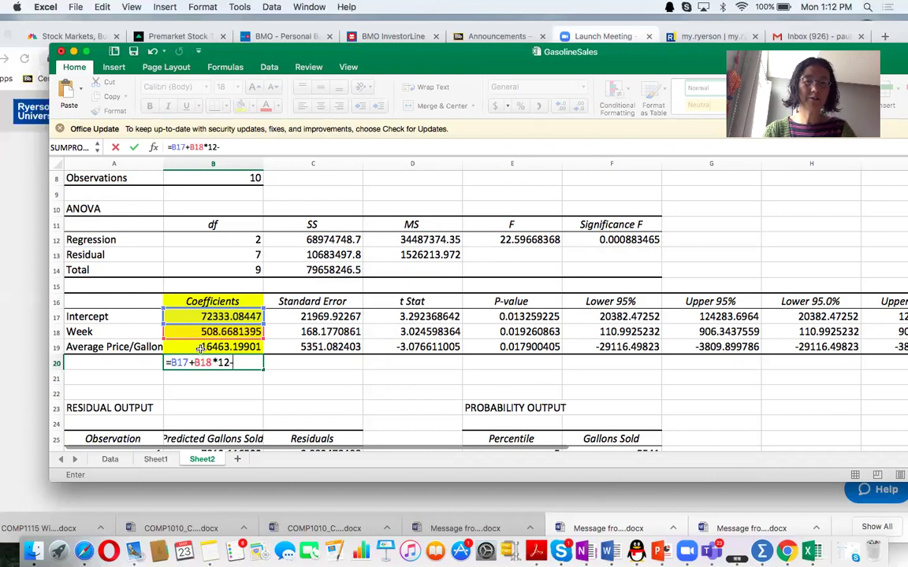
left_click(200, 348)
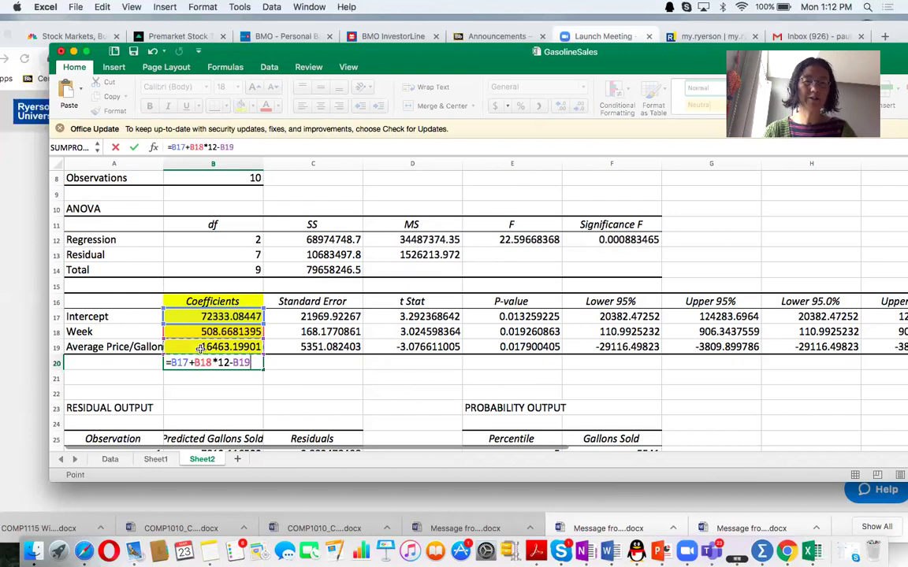
key("Return")
left_click(211, 362)
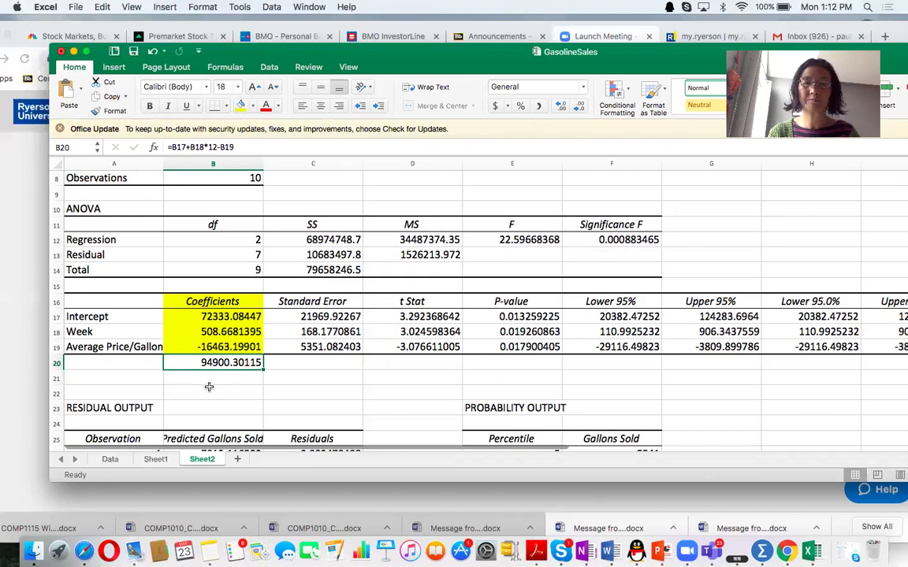
Resize and move the Excel window, then bring the Zoom launch page in Chrome forward.
double_click(361, 482)
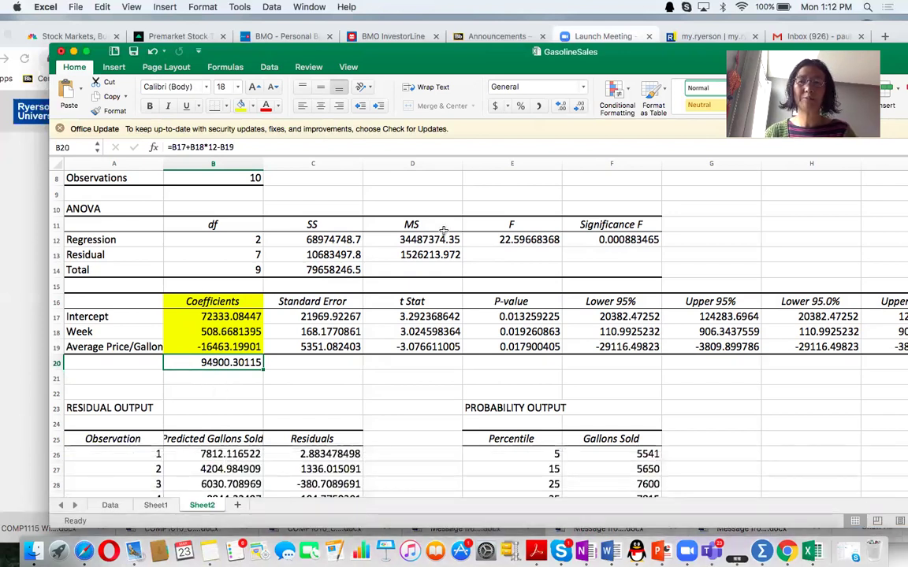
left_click_drag(383, 62, 375, 152)
left_click(421, 96)
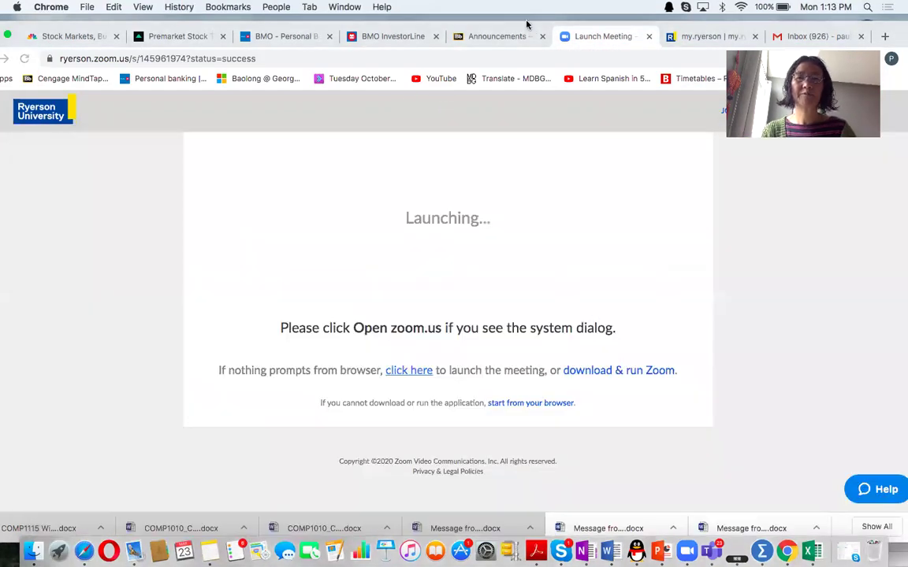